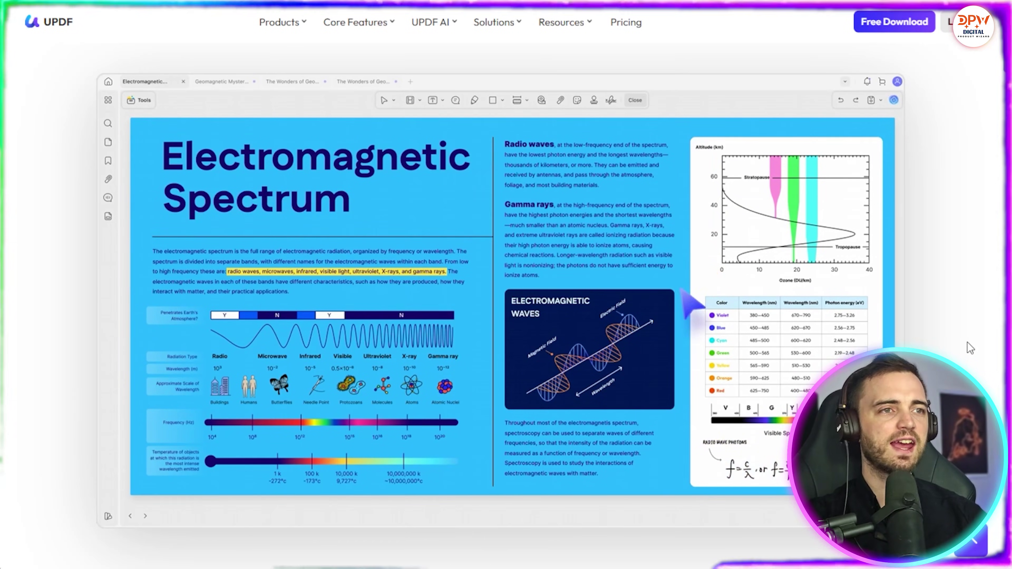
- Scroll the UPDF homepage down to the 'One PDF Solution. Every Device.' mobile section
scroll(967, 343, down, 10)
scroll(966, 342, down, 3)
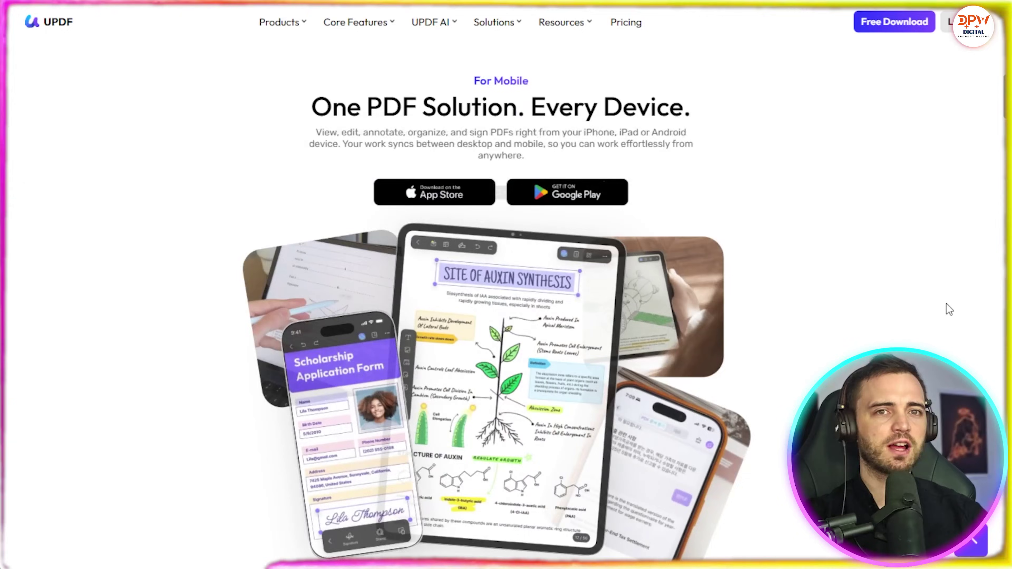
- Scroll further down to the 'Ask Questions. Get Answers.' and Summarize PDF demo cards
scroll(948, 310, down, 5)
scroll(945, 303, down, 8)
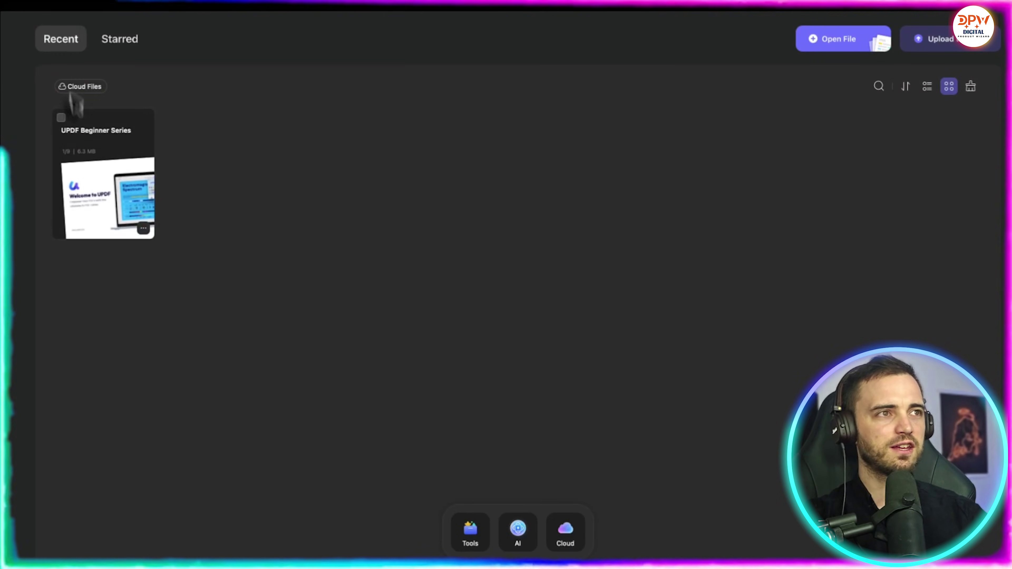
- Open the example PDF from the Recent files home screen
click(111, 45)
click(63, 44)
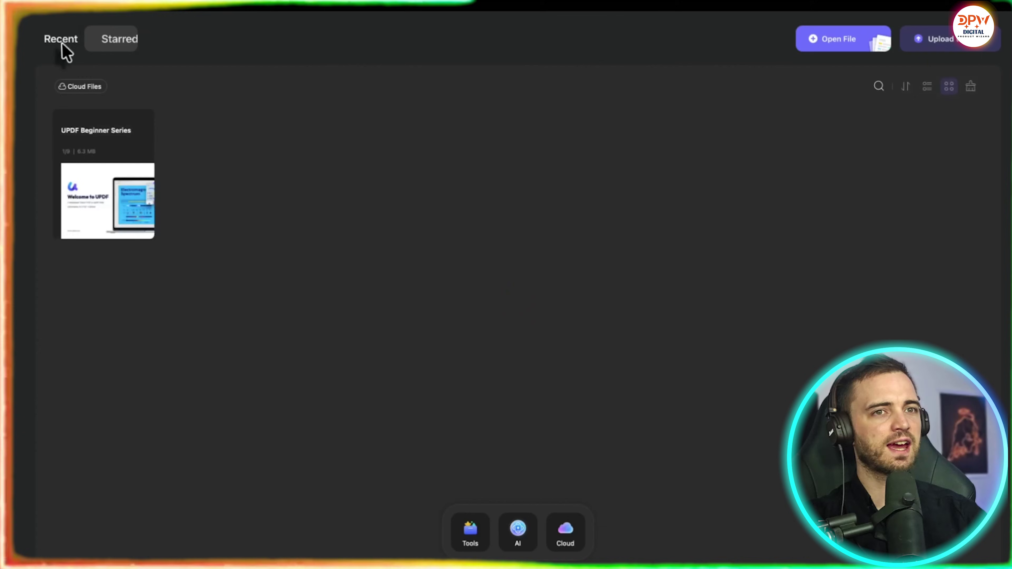
click(831, 43)
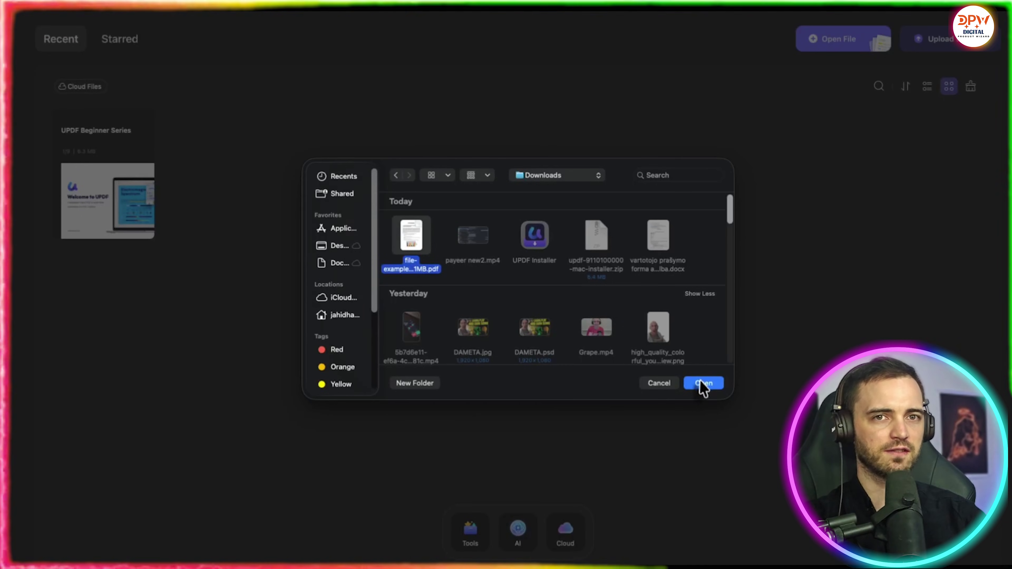
click(702, 383)
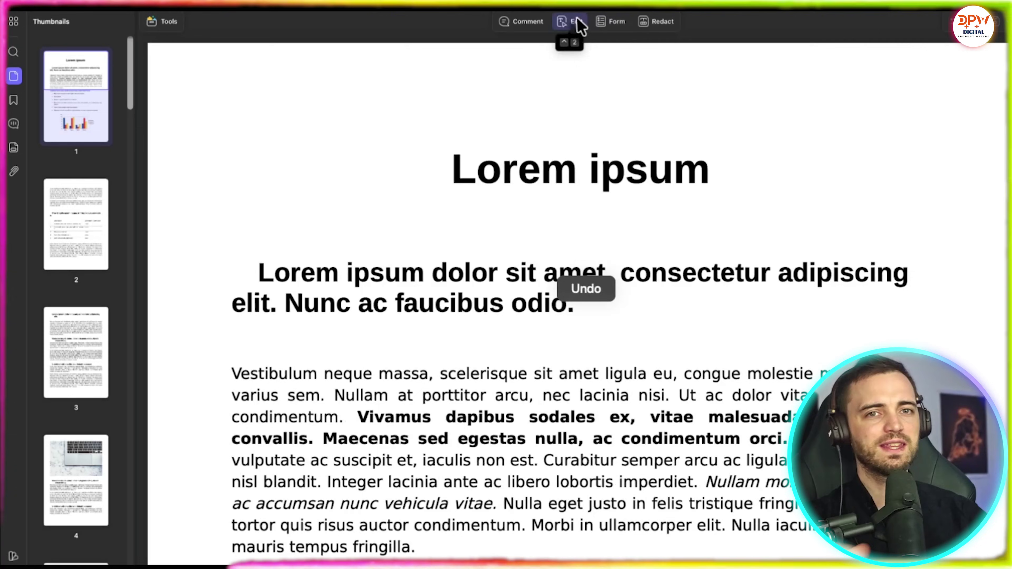
- Retitle the page 'How to edit pdf' and narrow the bold paragraph onto three lines
click(587, 170)
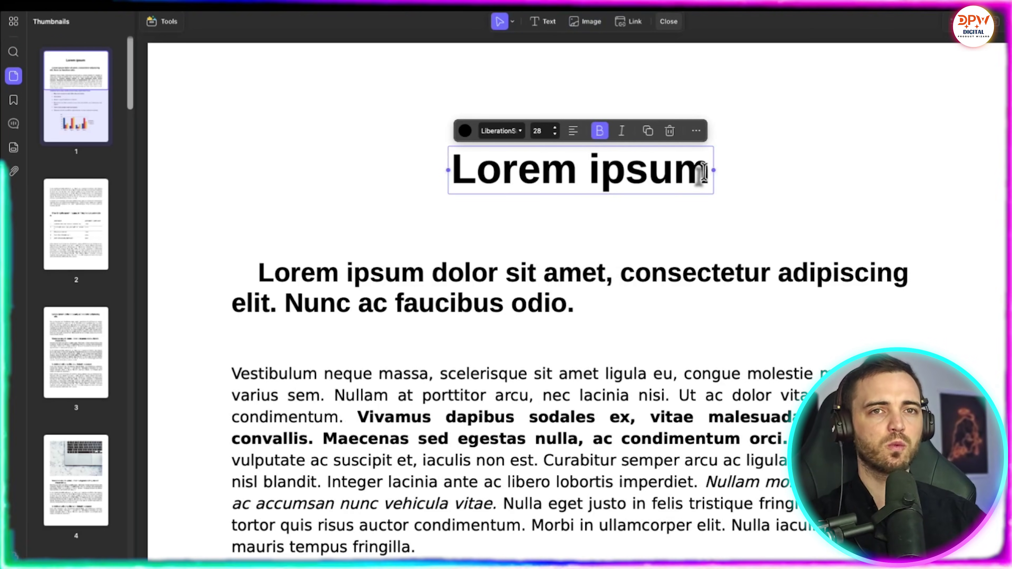
drag(703, 172, 445, 175)
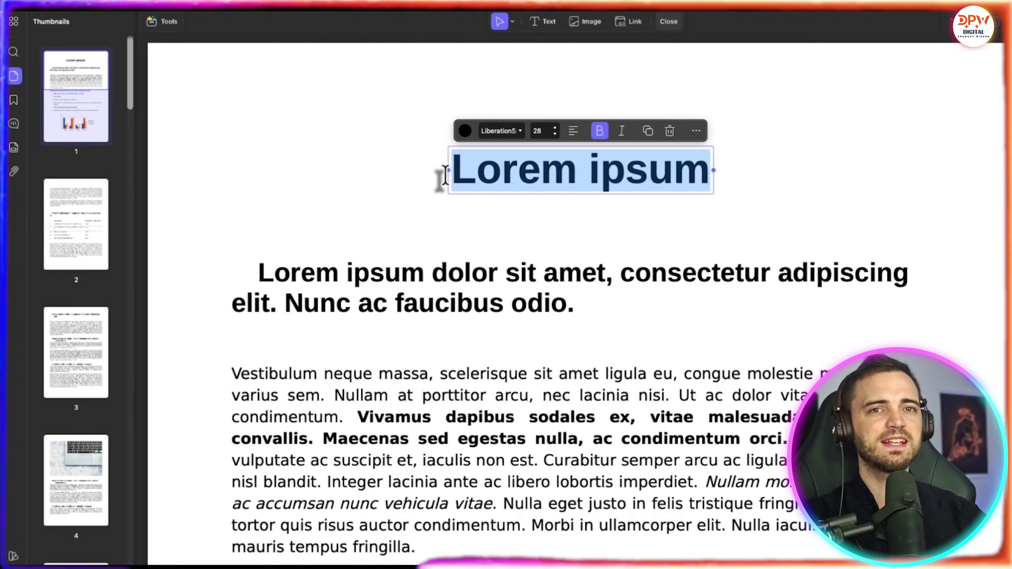
text(Ho)
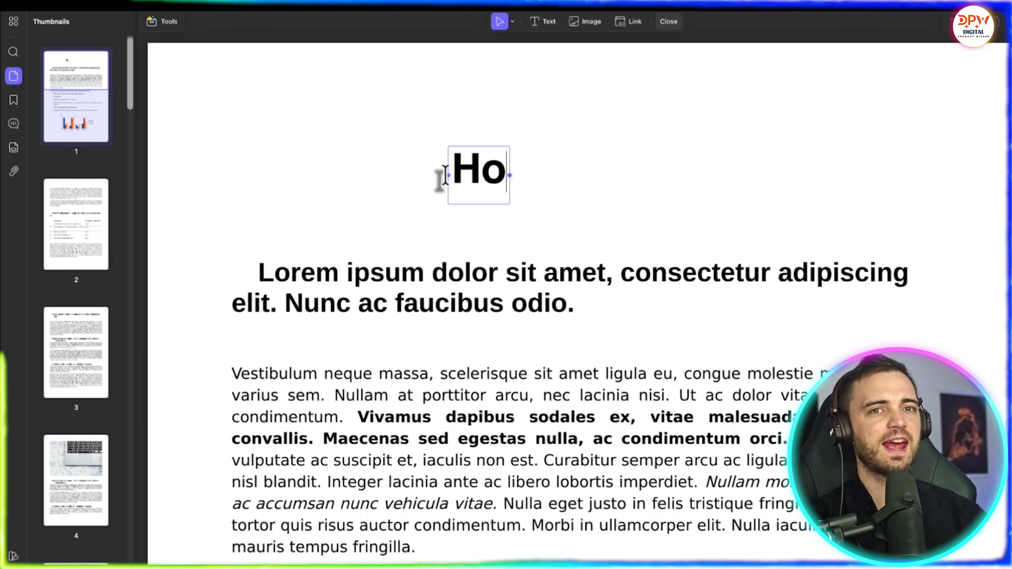
text(w to edit pdf)
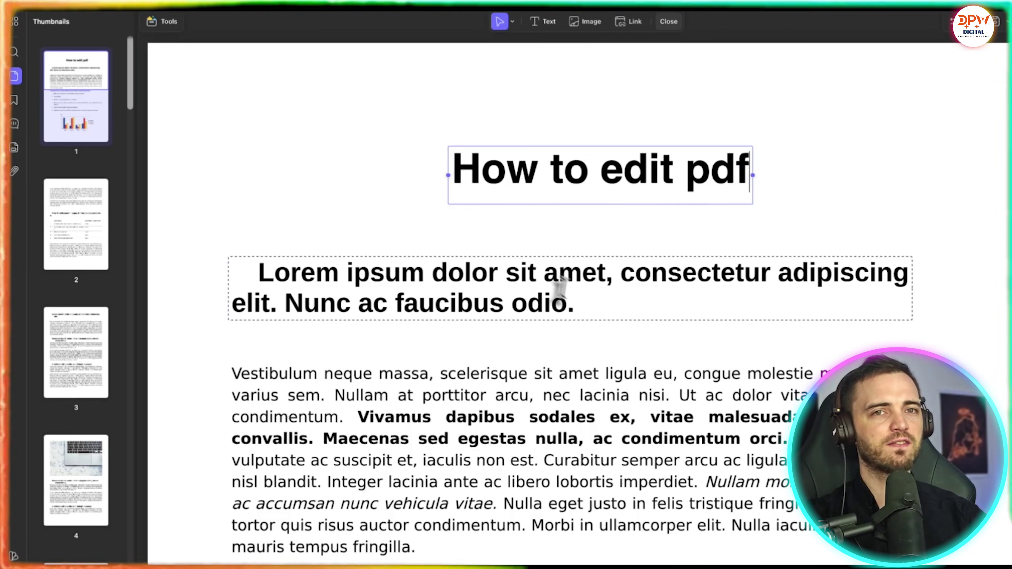
click(580, 308)
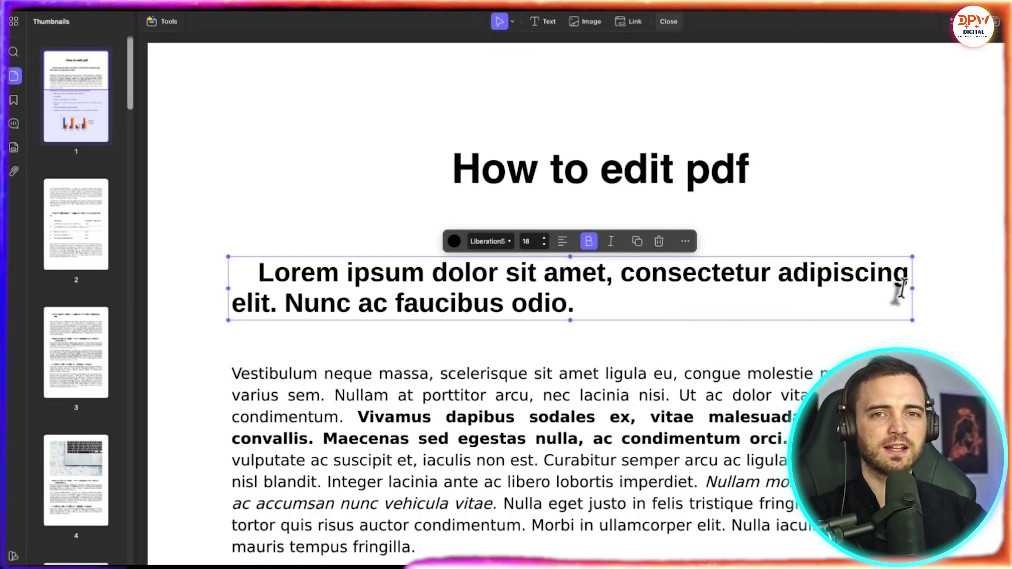
drag(910, 288, 615, 307)
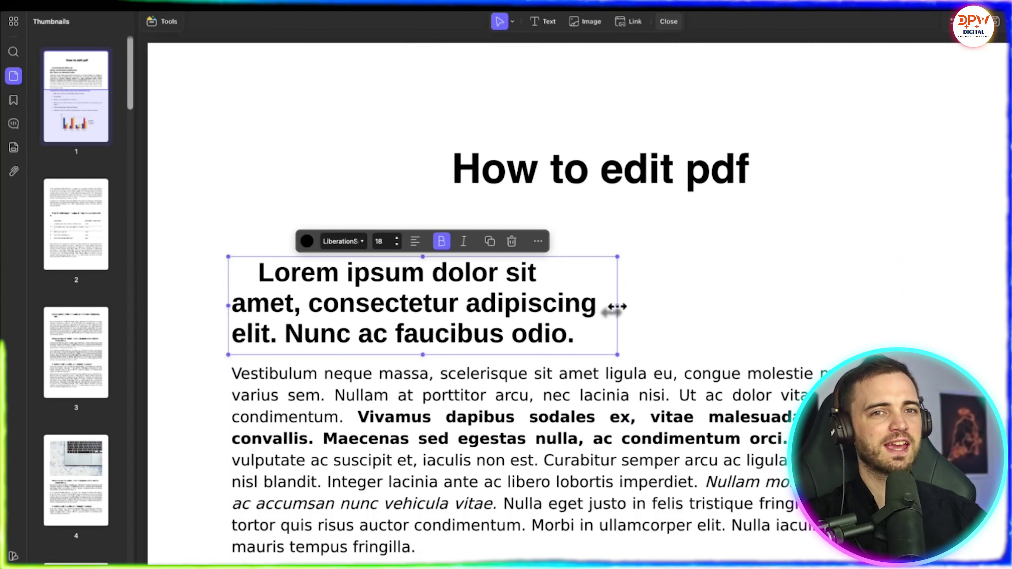
- Insert updf-2-logo.webp right of the Lorem ipsum paragraph and resize it taller and narrower
click(745, 292)
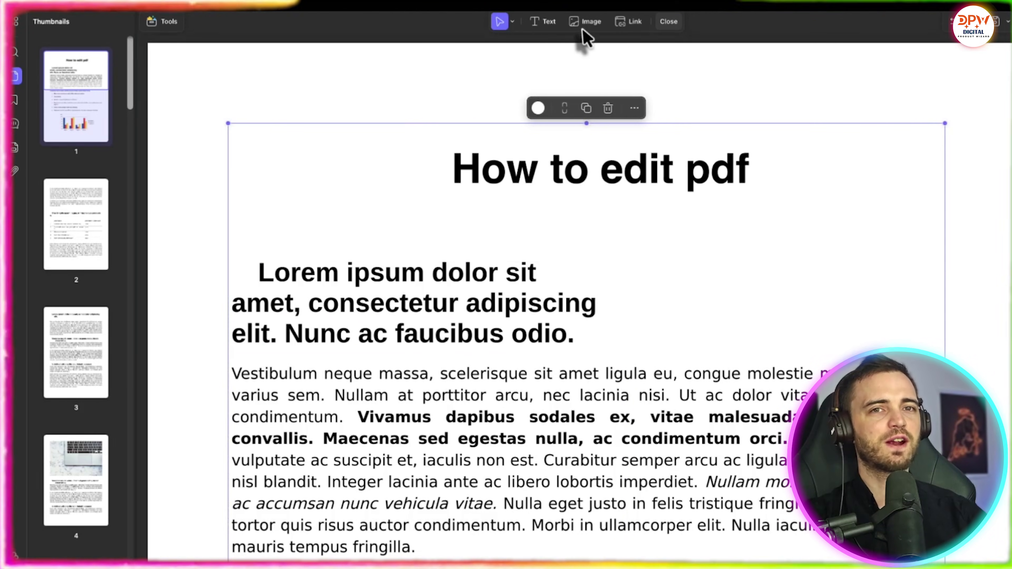
click(605, 197)
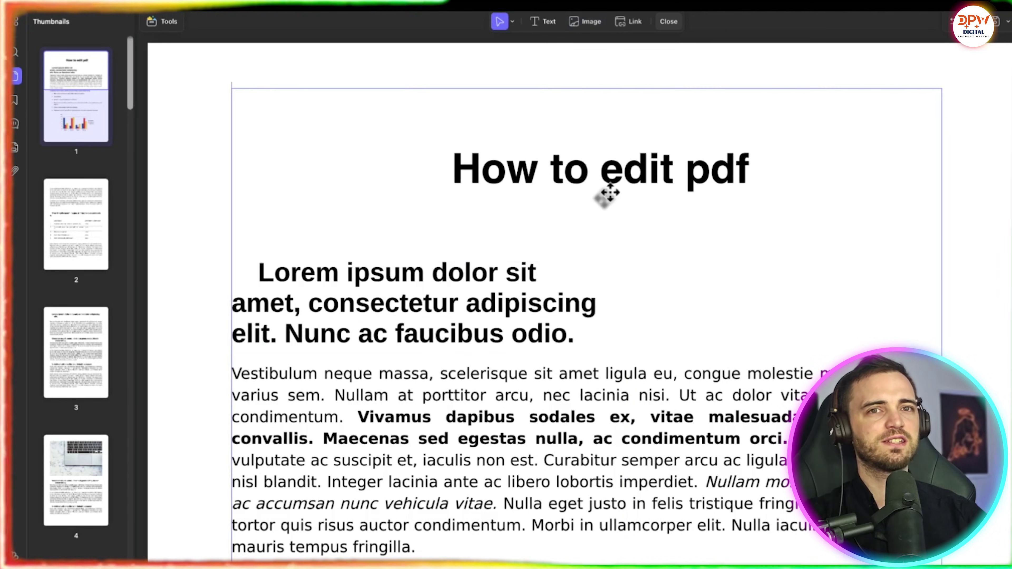
click(583, 21)
drag(630, 248, 851, 352)
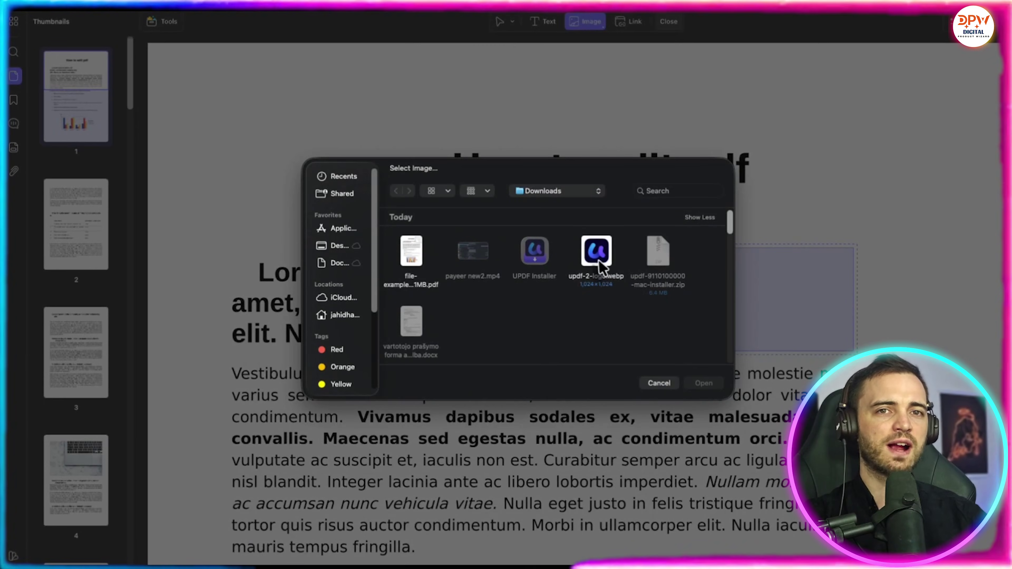
click(597, 255)
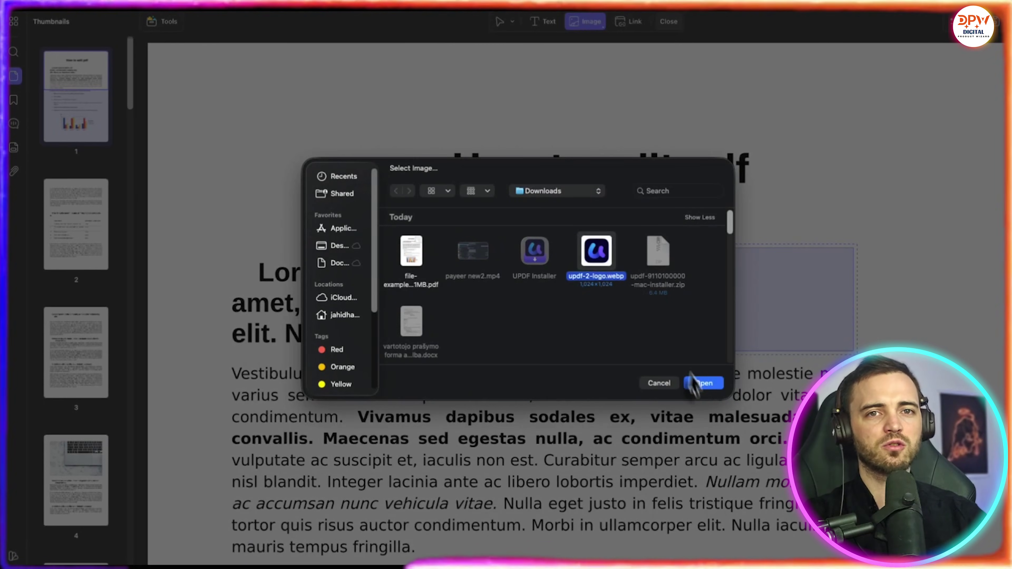
click(704, 384)
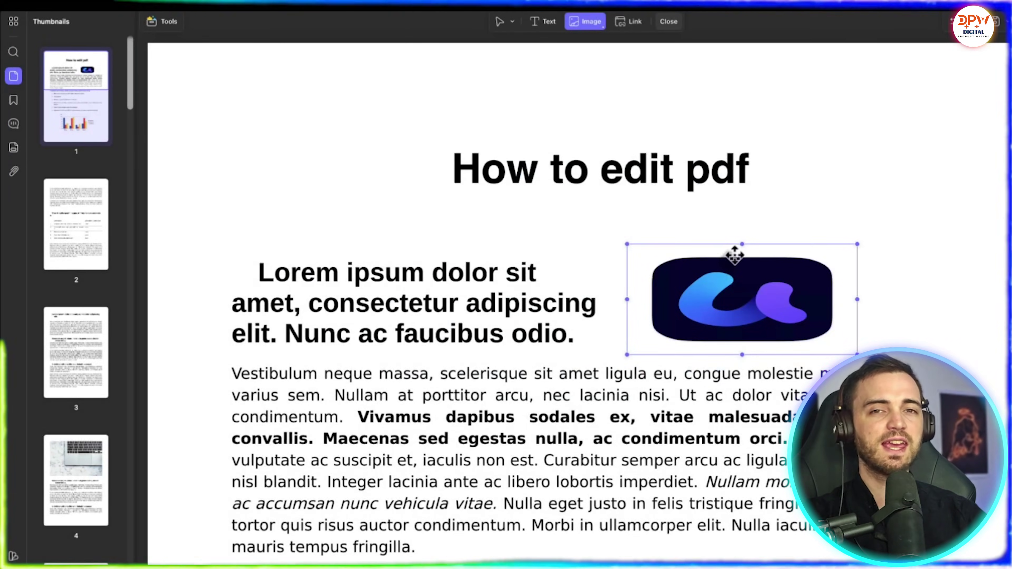
drag(742, 244, 742, 197)
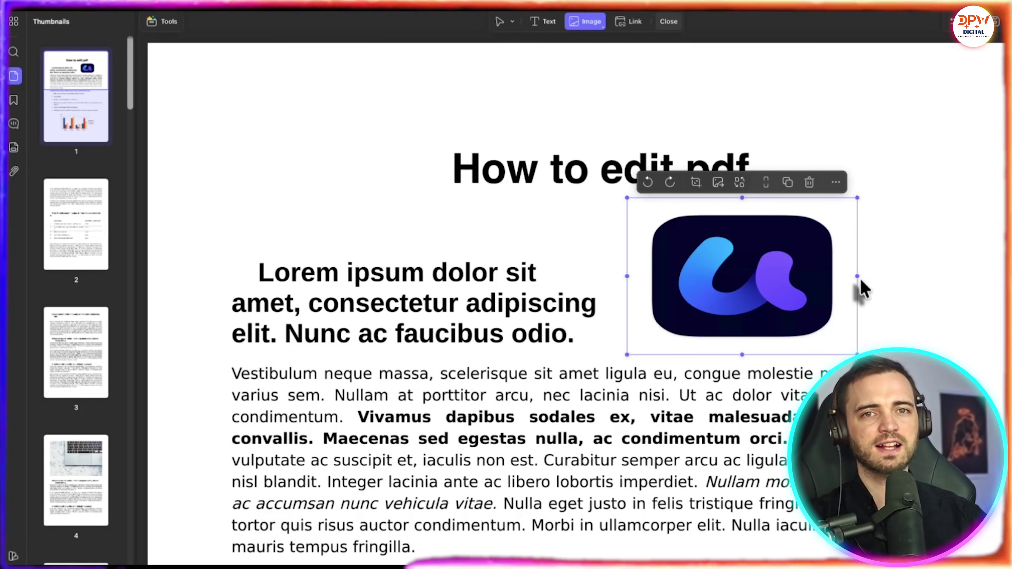
drag(856, 276, 829, 281)
click(888, 287)
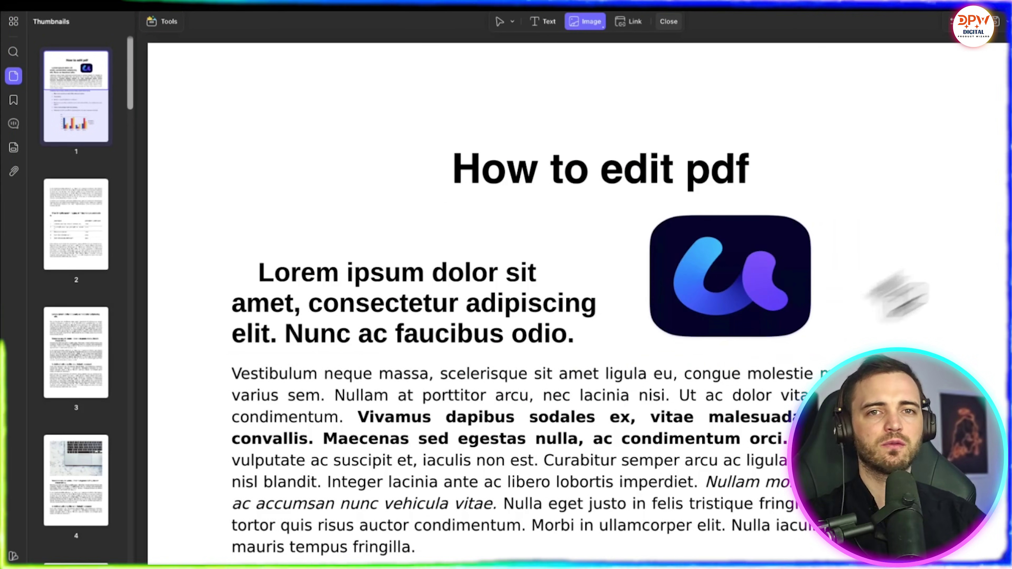
scroll(494, 288, down, 2)
- Colour the Lorem ipsum paragraph reddish, try Adelle Sans and Arial Rounded fonts, keep size 18
click(548, 24)
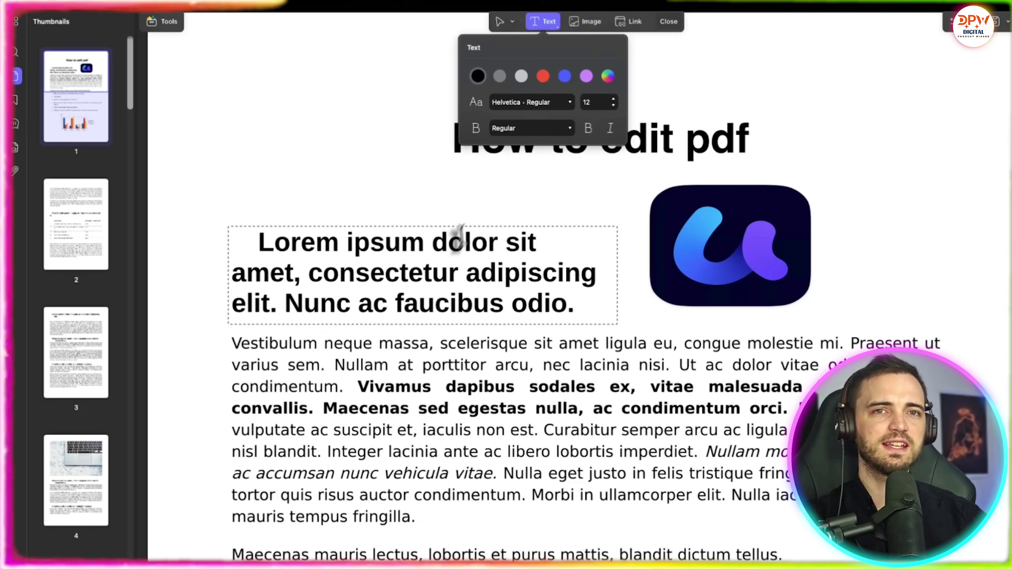
click(446, 249)
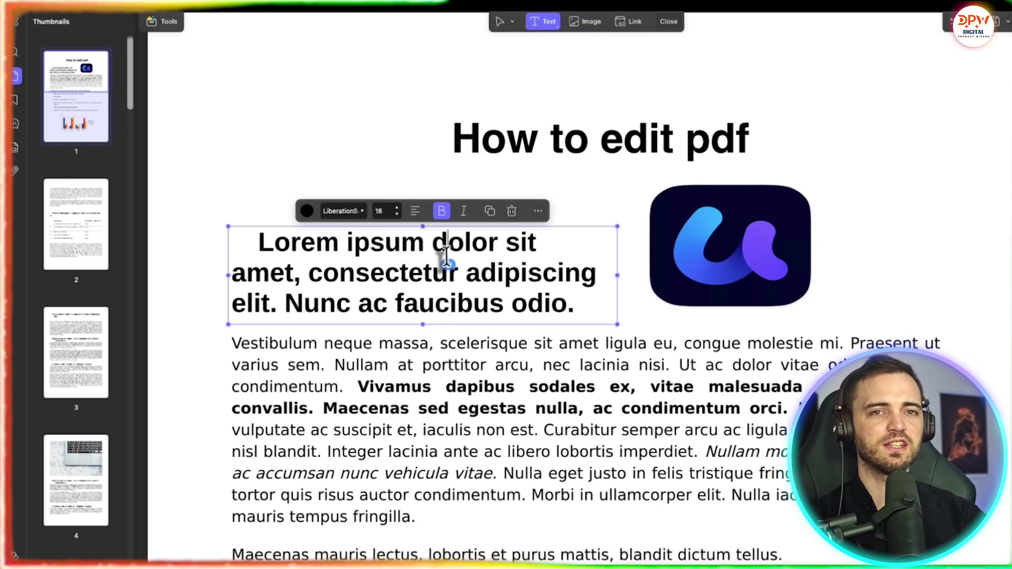
click(307, 212)
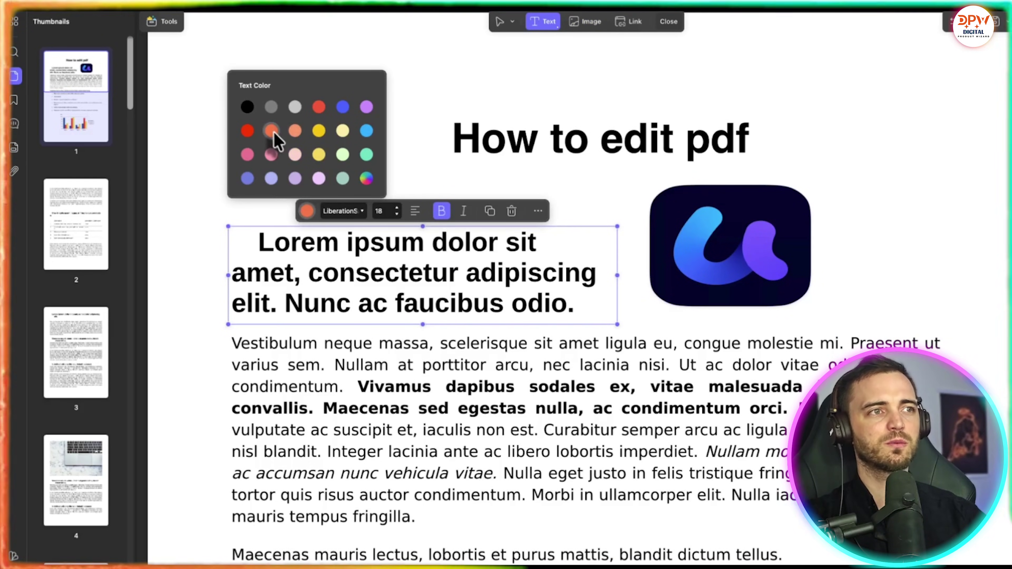
drag(558, 313, 257, 242)
click(351, 210)
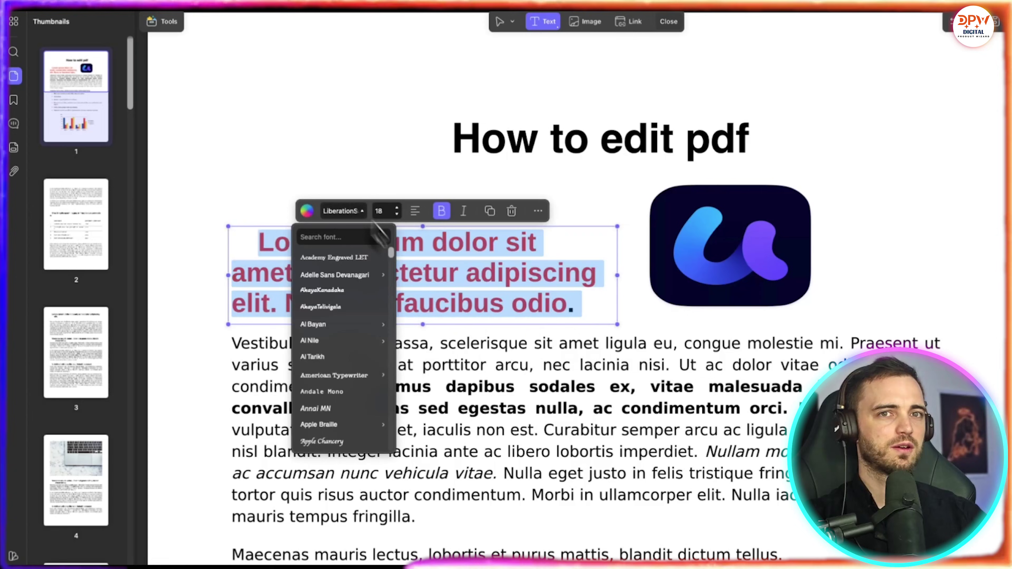
mouse_move(339, 280)
click(458, 276)
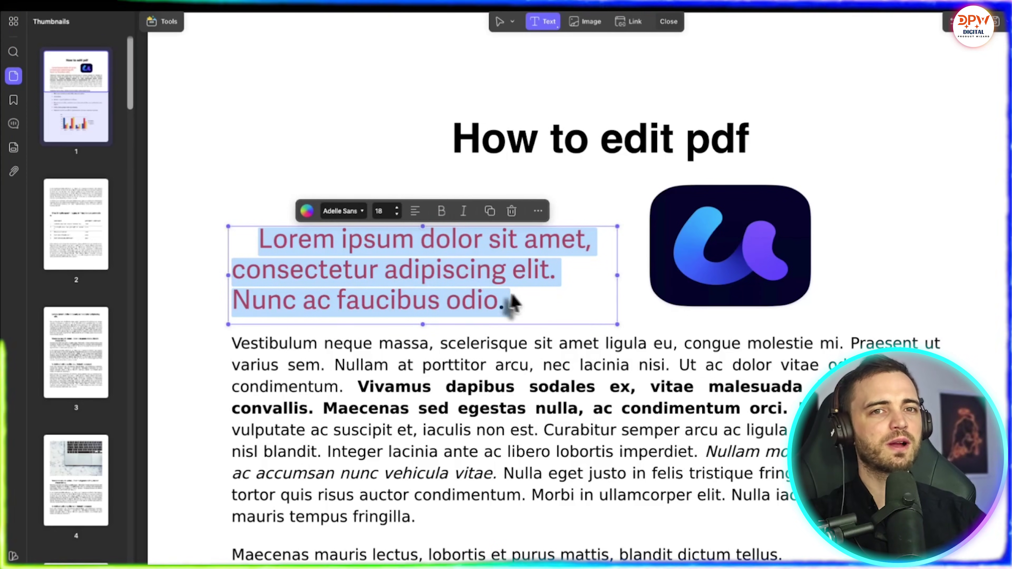
click(344, 211)
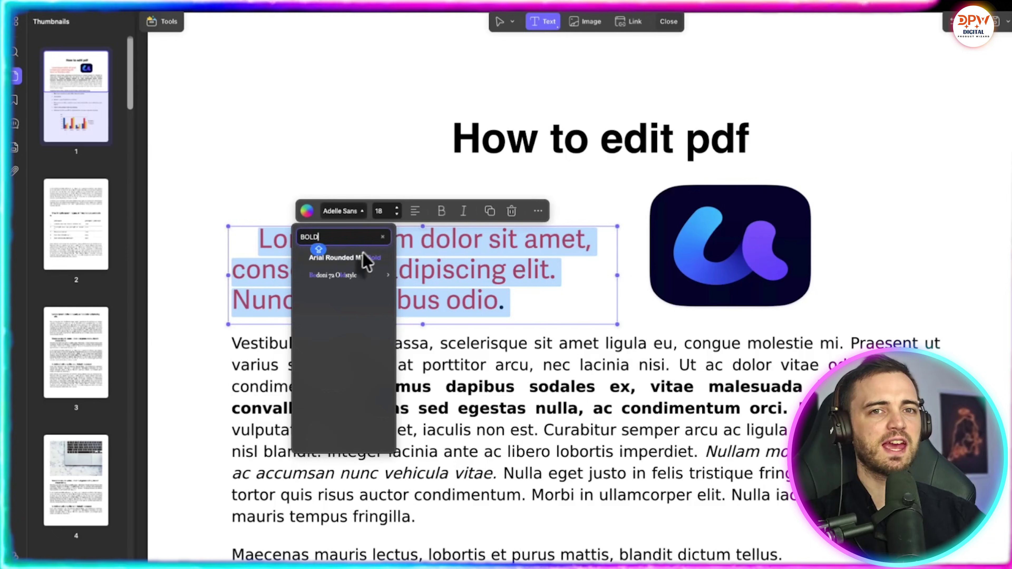
click(364, 257)
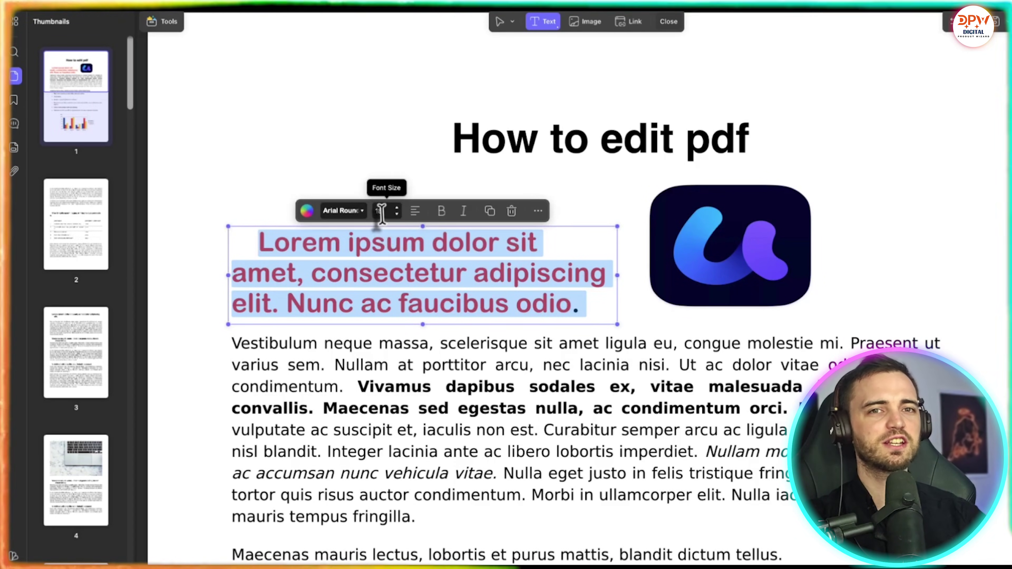
click(396, 208)
click(396, 207)
click(397, 214)
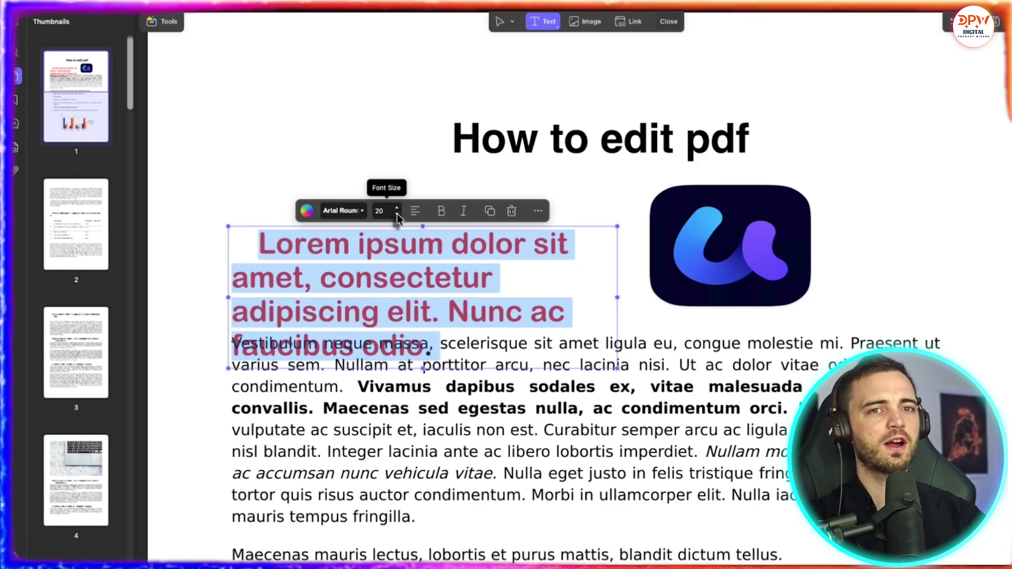
click(396, 214)
- Centre-align the paragraph and make it bold italic
click(414, 211)
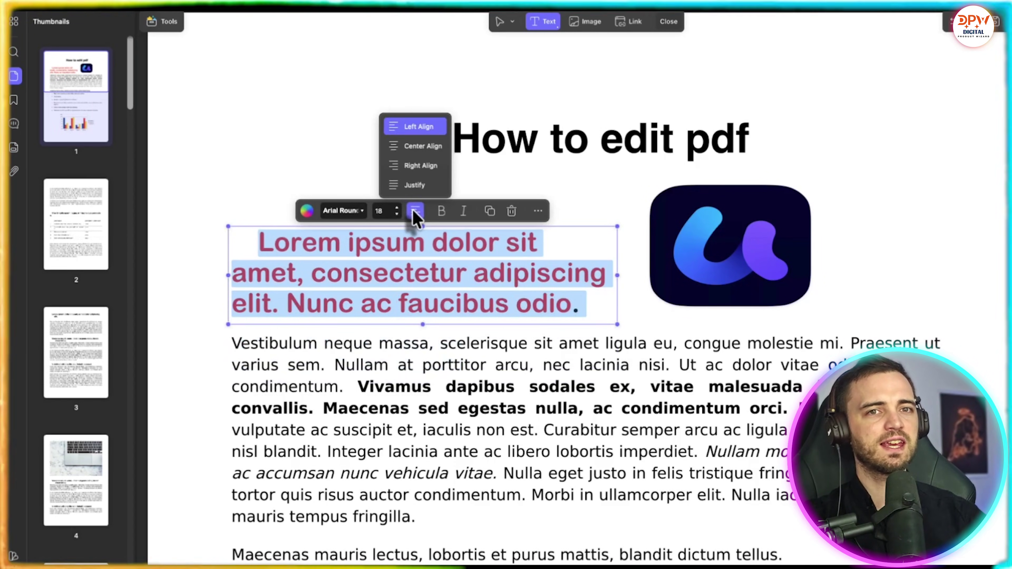
click(422, 152)
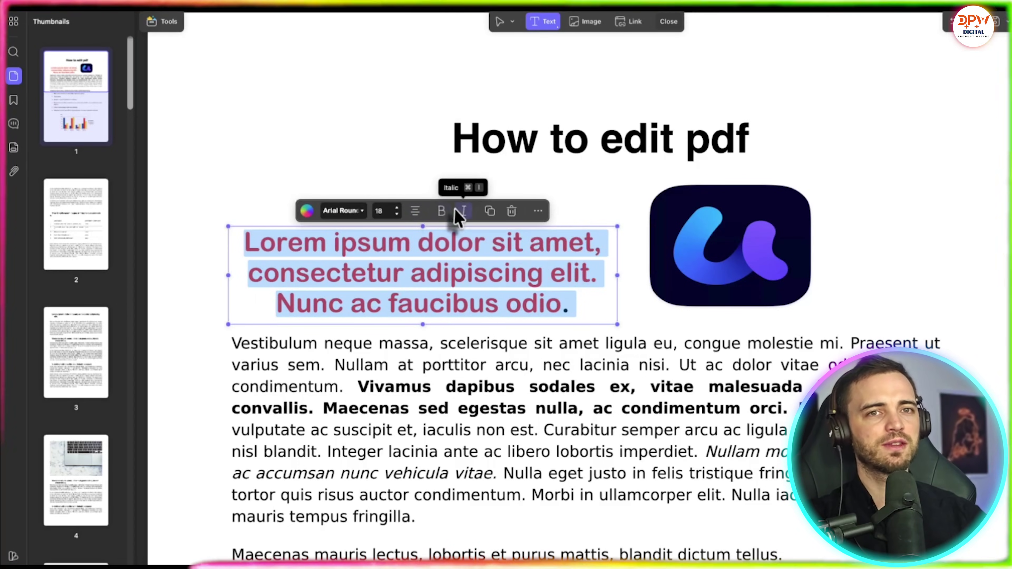
click(442, 211)
click(442, 211)
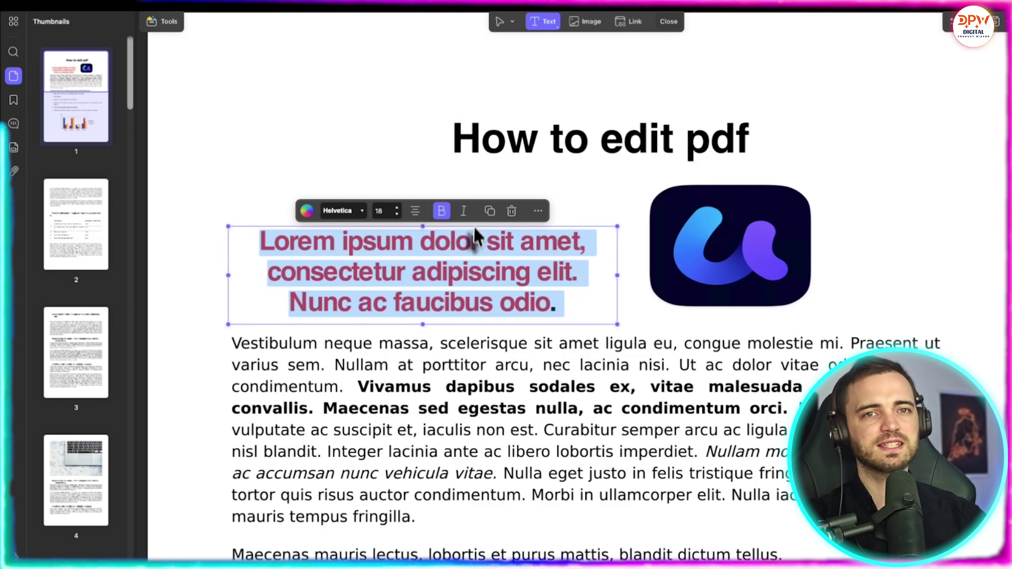
click(463, 211)
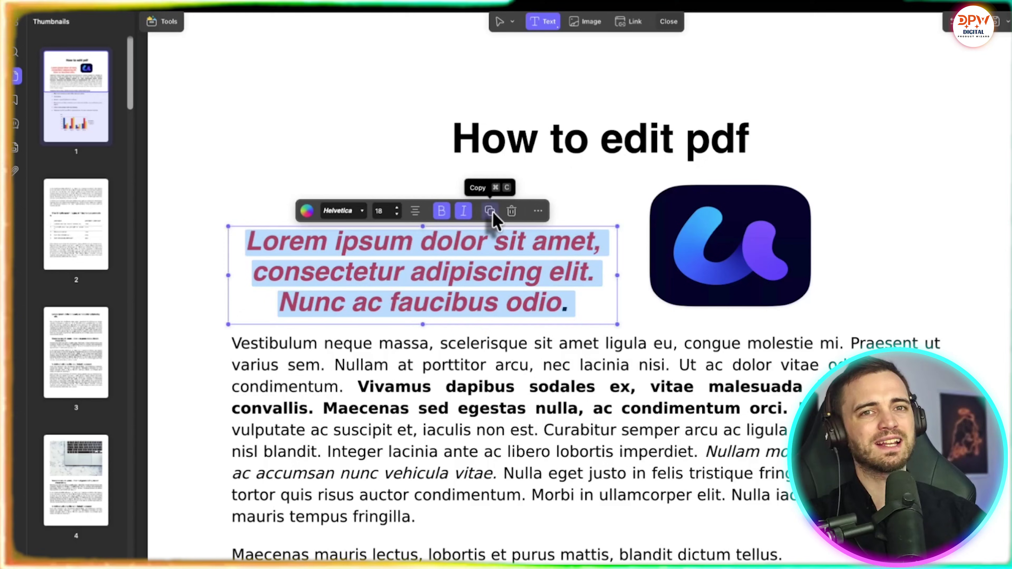
- Set the Vestibulum paragraph's line spacing to 1.4
click(537, 211)
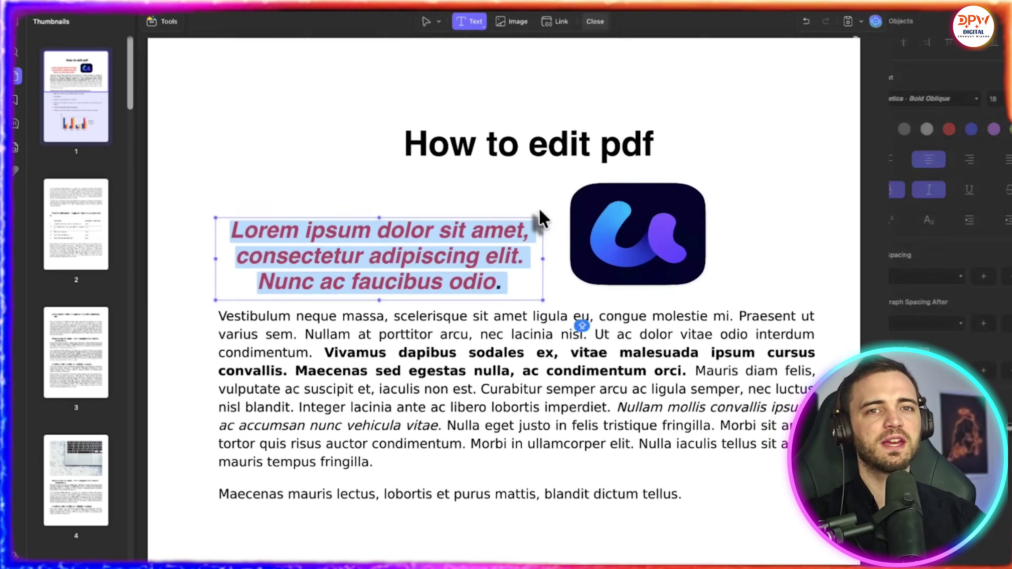
scroll(550, 311, down, 2)
click(514, 293)
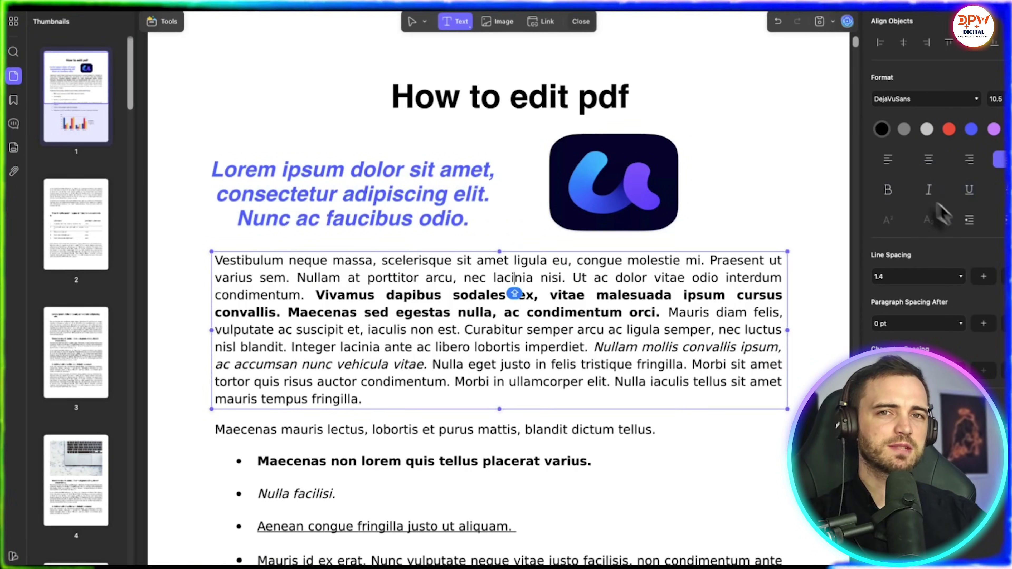
click(960, 279)
click(885, 316)
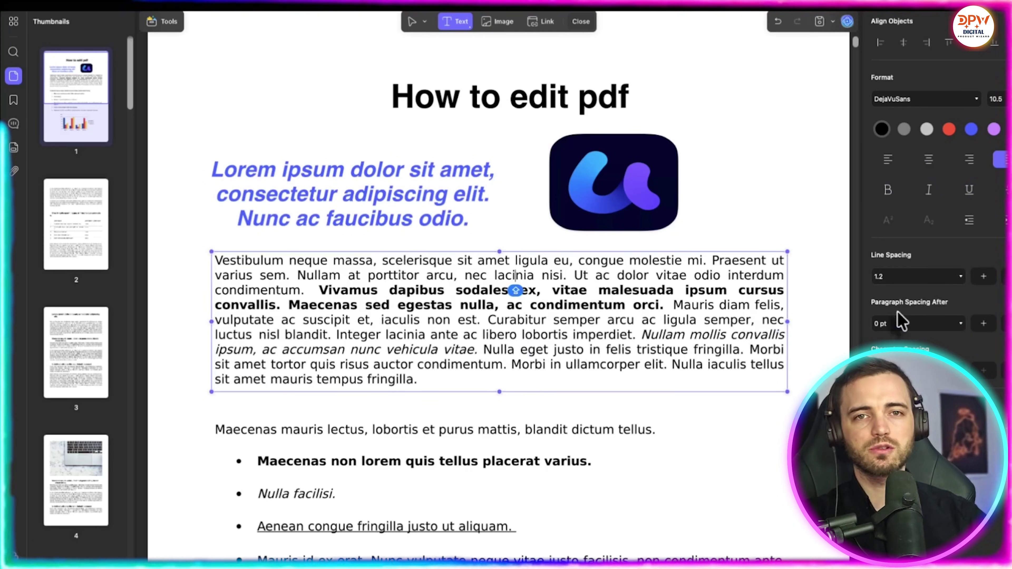
click(979, 279)
click(981, 279)
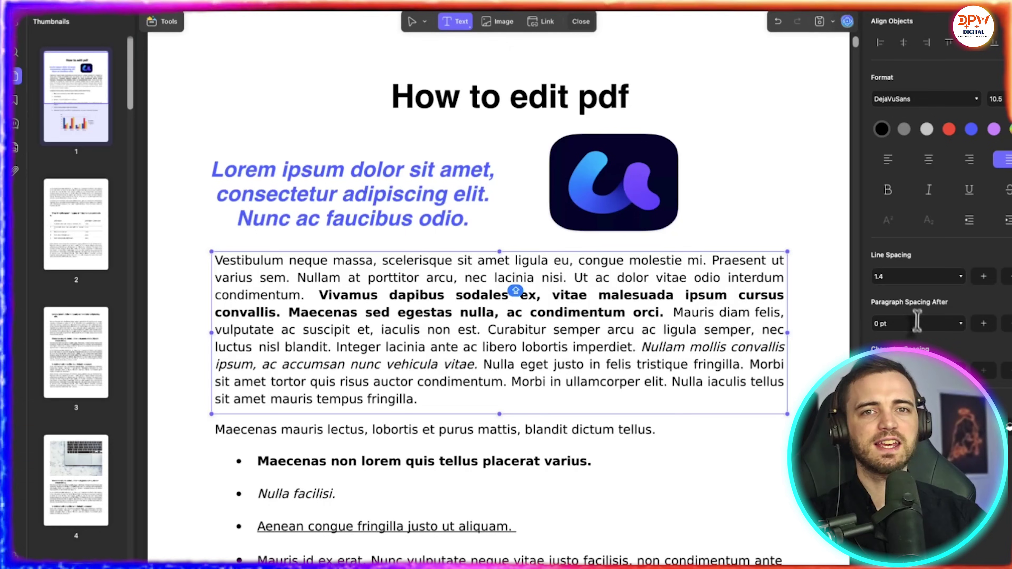
- Try space-after values of 3, 30 and 10 pt, settling on 5 pt
click(982, 324)
click(982, 323)
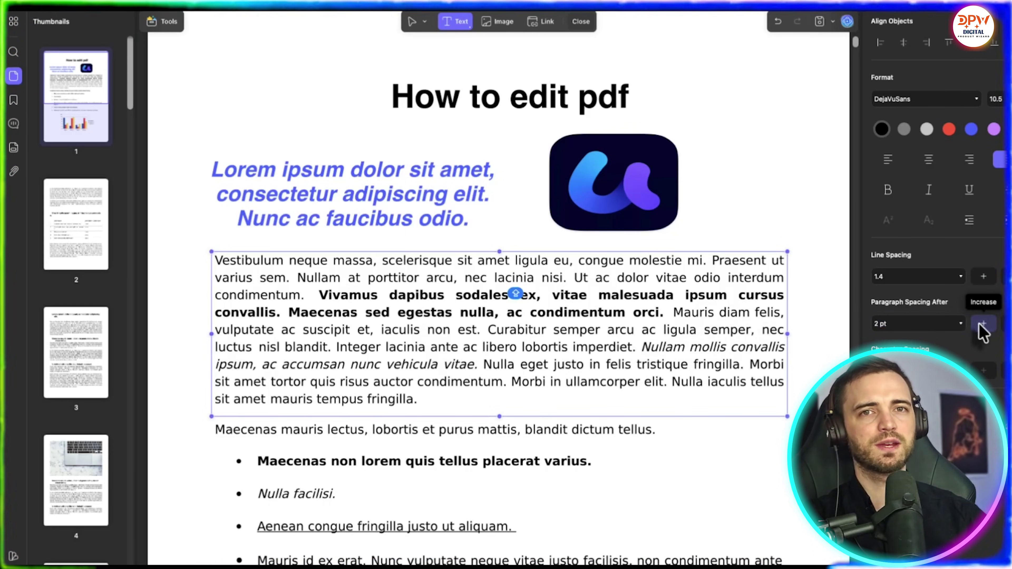
click(983, 323)
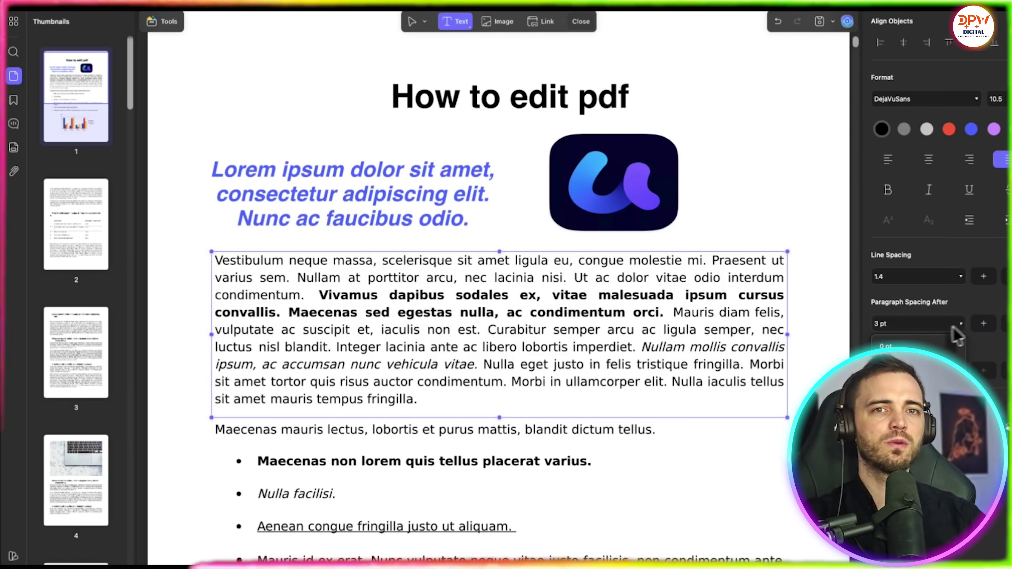
click(916, 438)
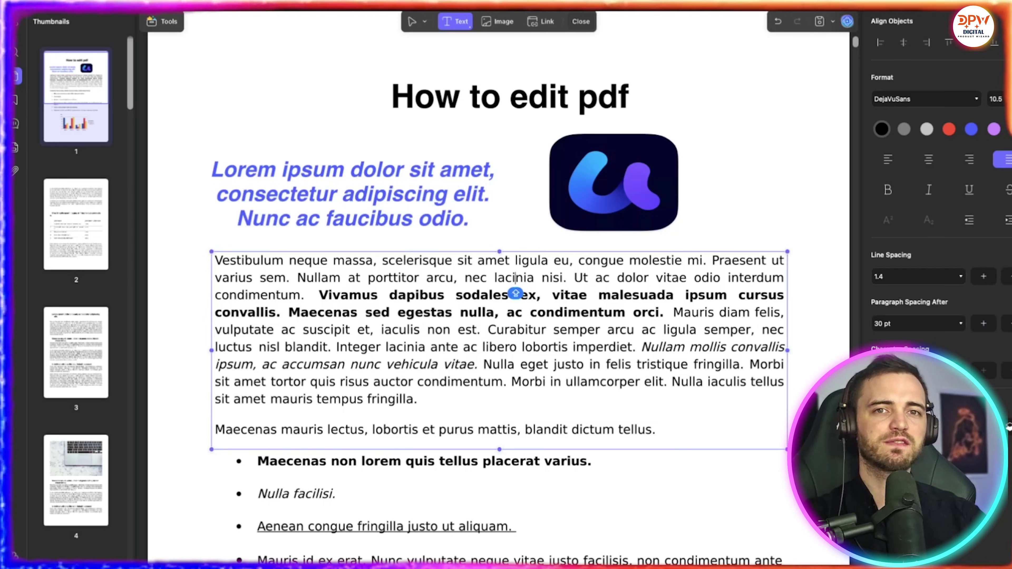
click(888, 395)
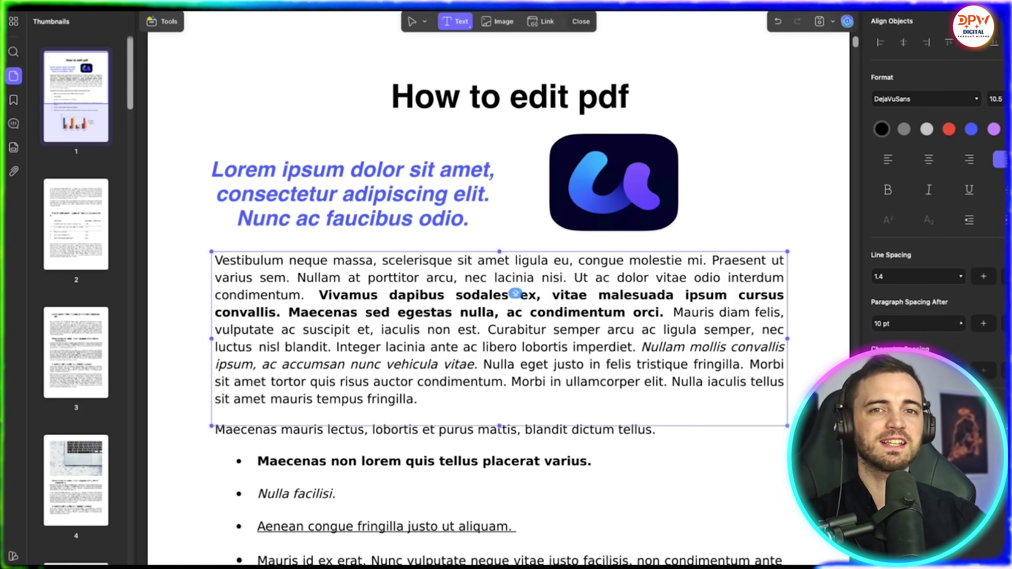
click(889, 378)
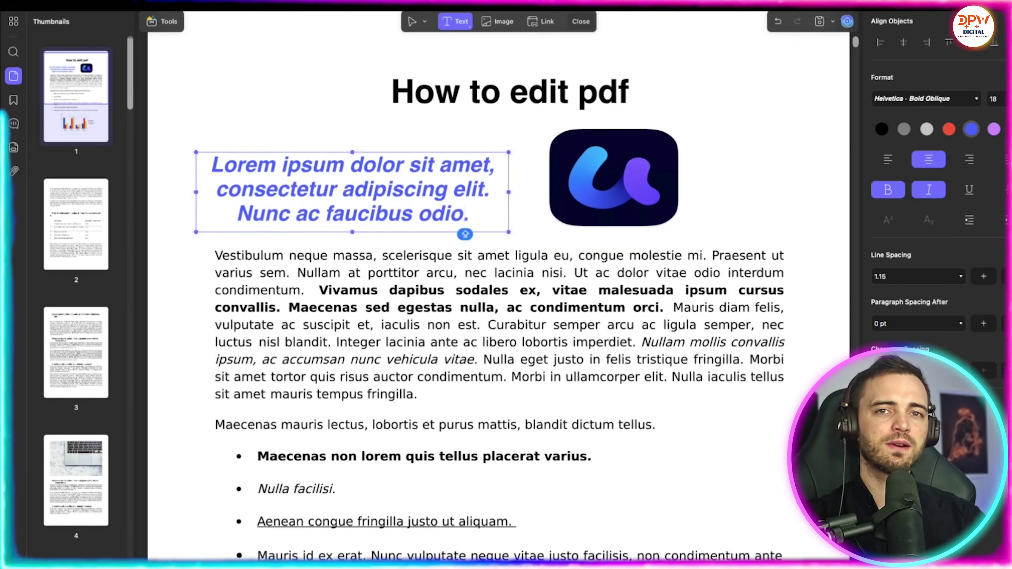
- Widen the character spacing of the paragraph's third line
drag(215, 290, 783, 291)
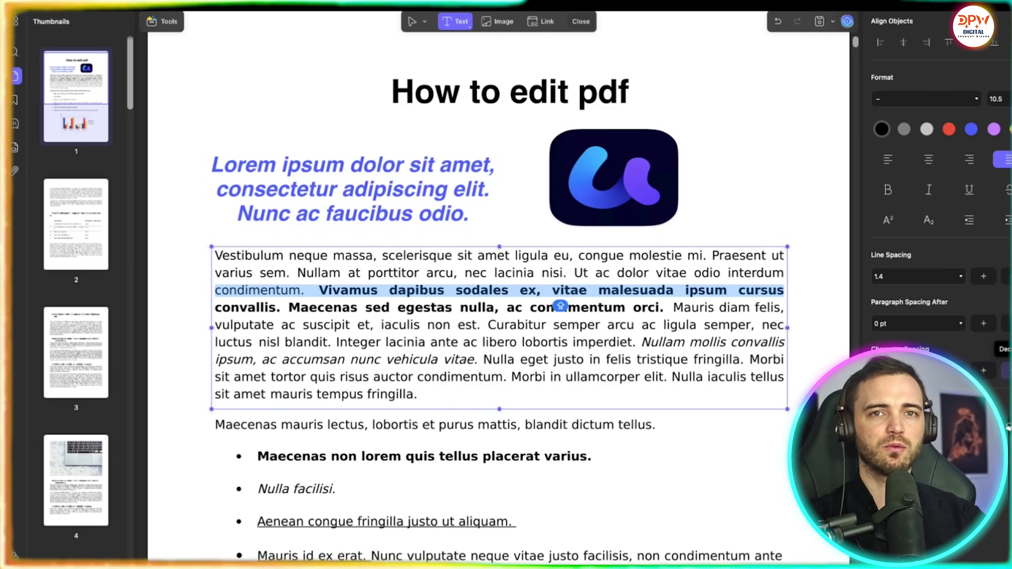
click(1006, 370)
click(1006, 370)
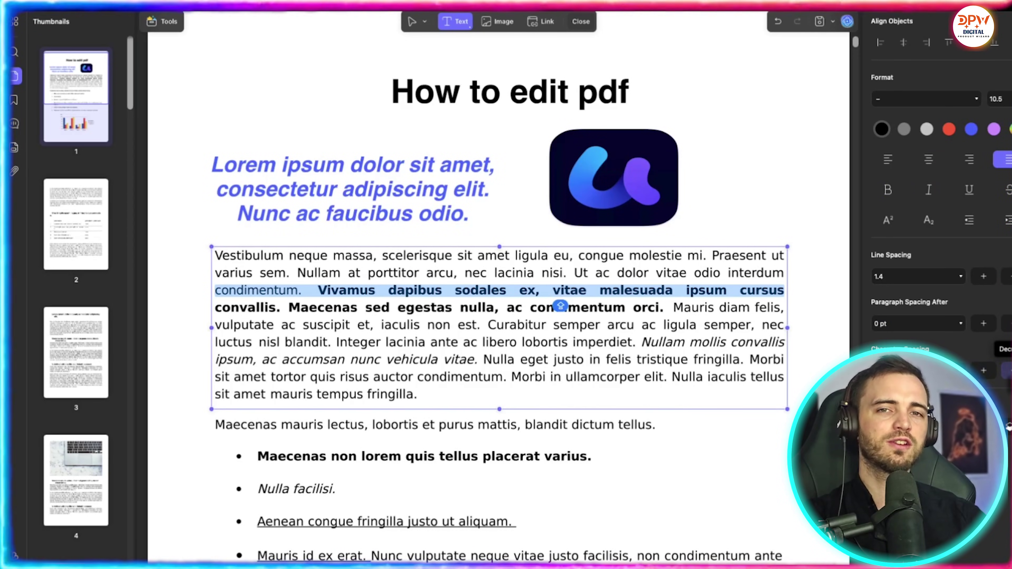
click(984, 371)
click(984, 370)
click(984, 371)
click(984, 370)
click(984, 371)
click(984, 370)
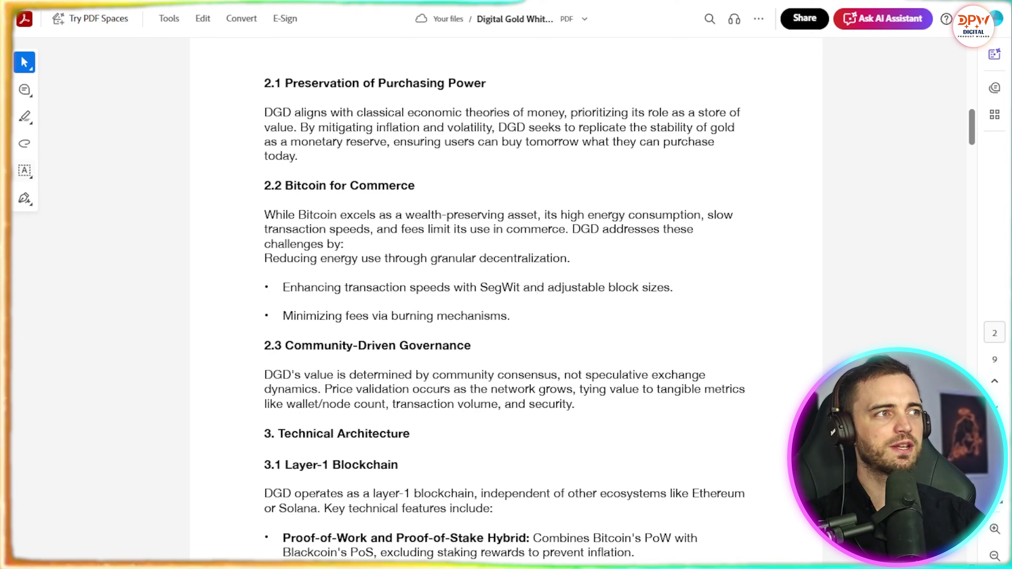
click(477, 230)
drag(265, 216, 566, 265)
click(568, 259)
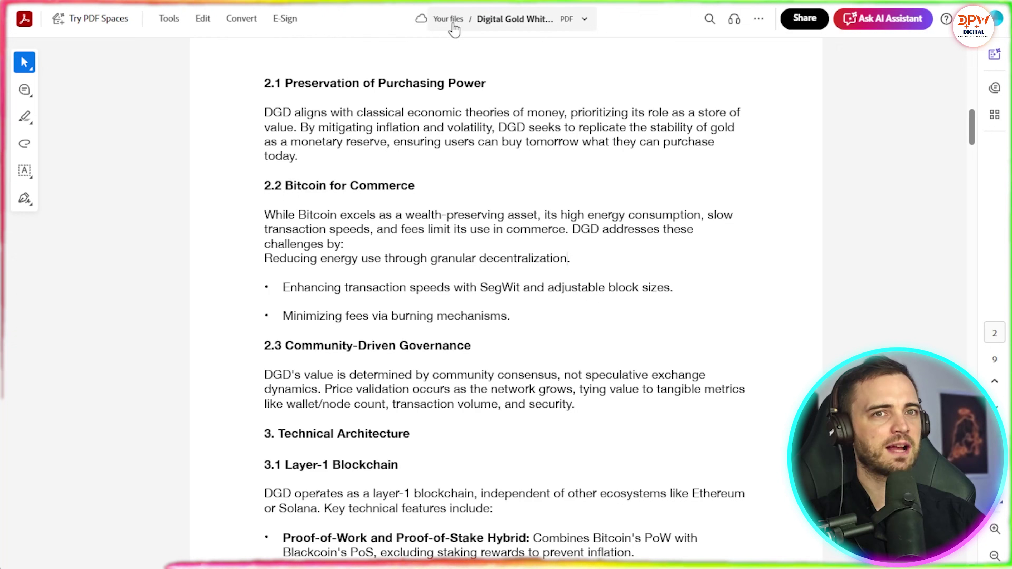
click(204, 23)
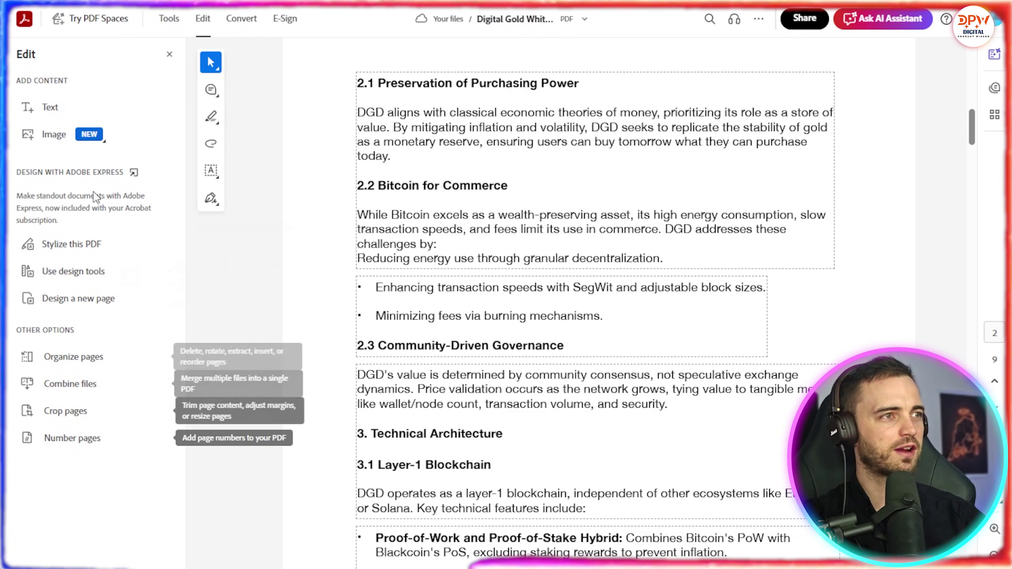
click(169, 54)
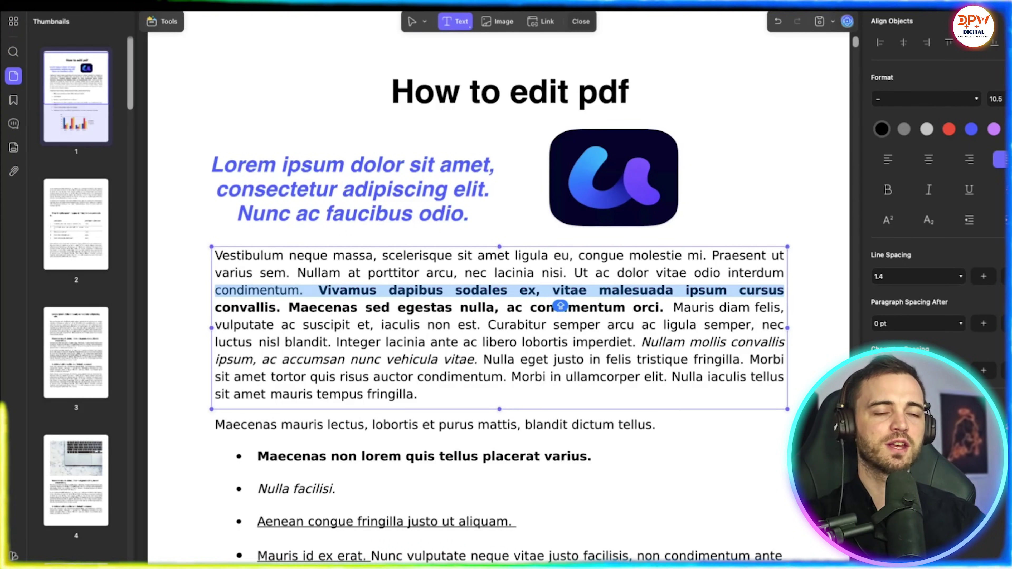
- Highlight 'massa, scelerisque sit' in the Vestibulum paragraph
click(580, 21)
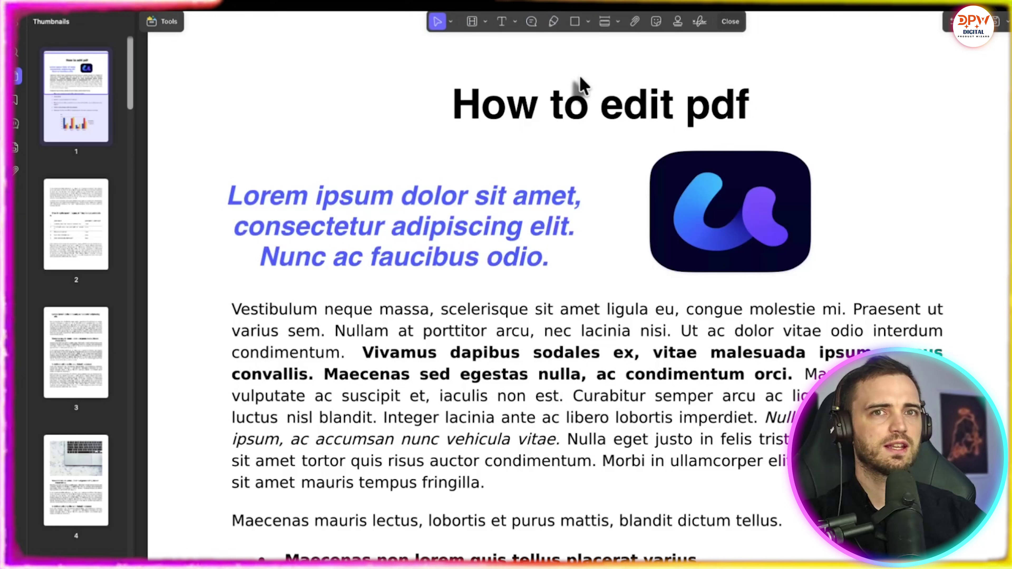
scroll(656, 166, down, 2)
scroll(653, 165, down, 3)
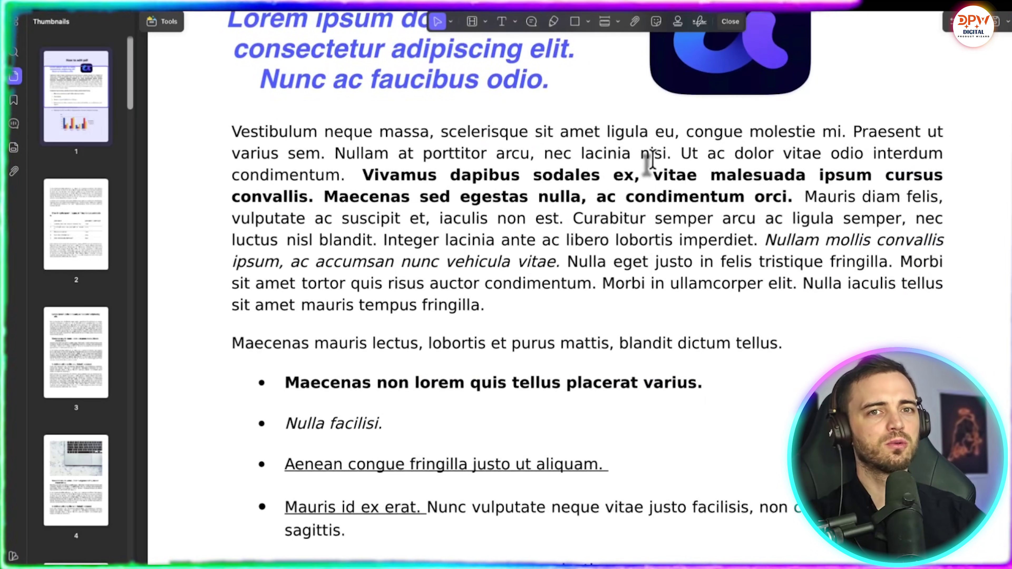
scroll(648, 165, up, 3)
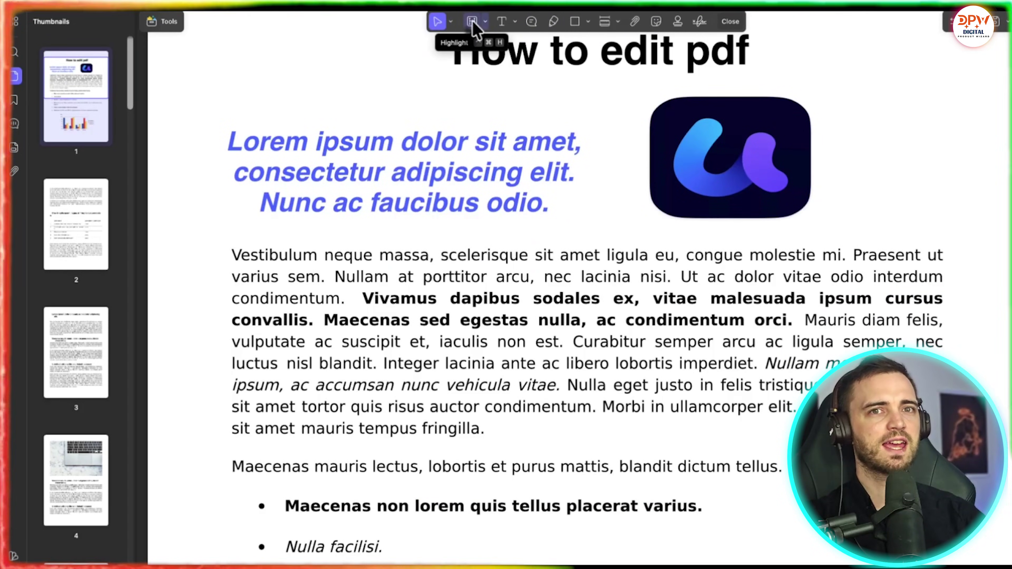
click(472, 22)
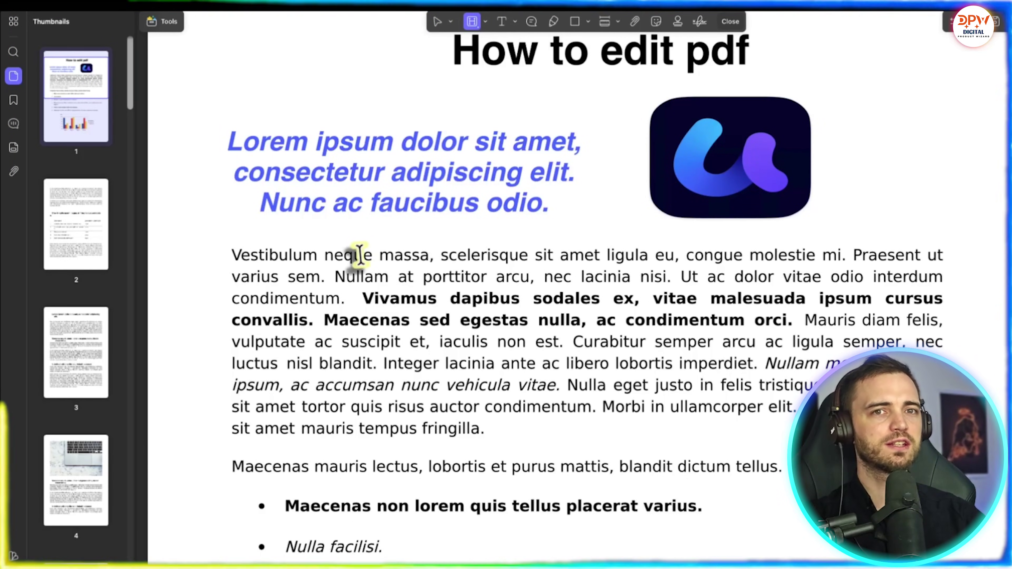
drag(378, 255, 557, 255)
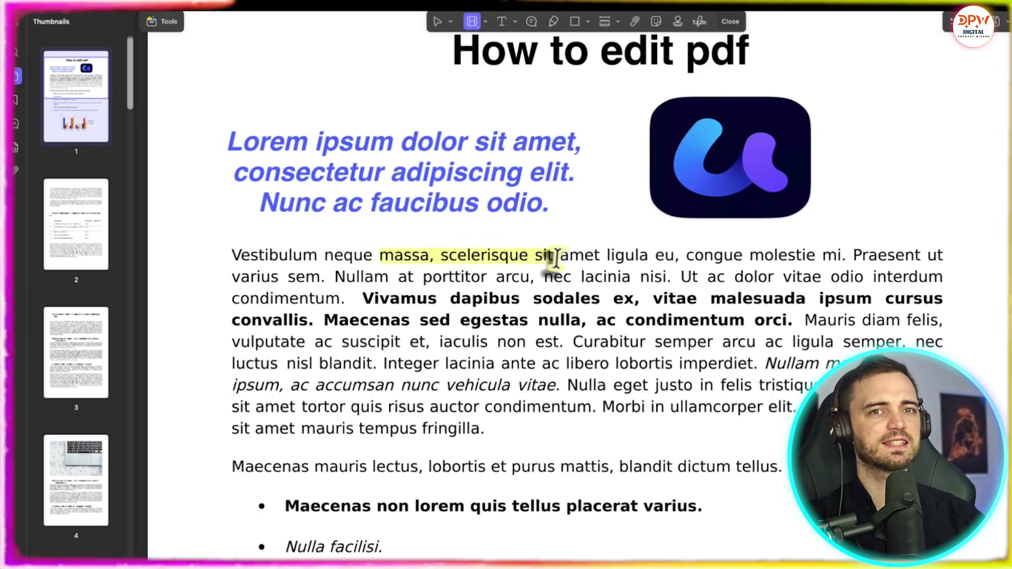
- Underline 'nulla, ac condimentum orci'
click(485, 22)
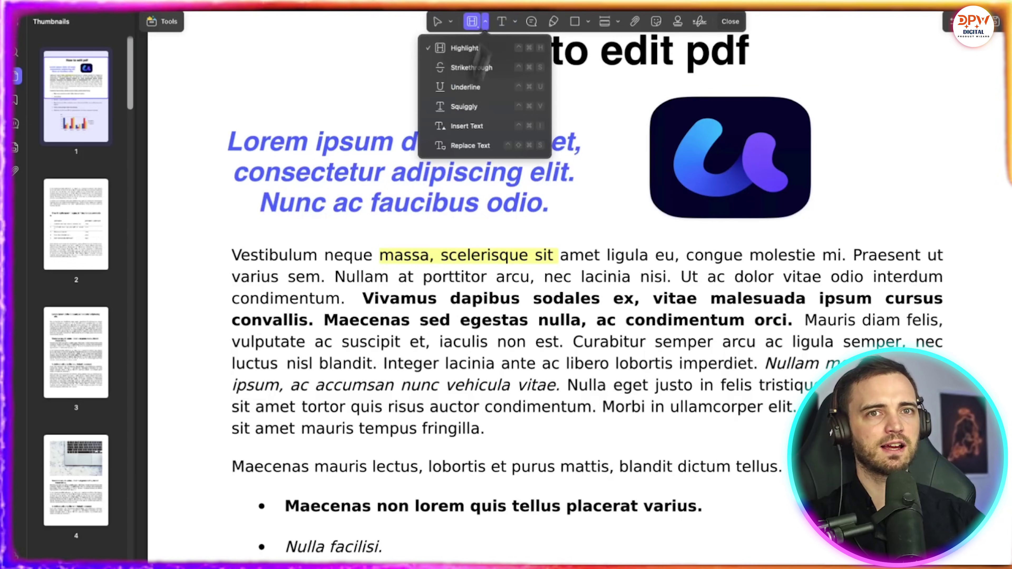
click(467, 88)
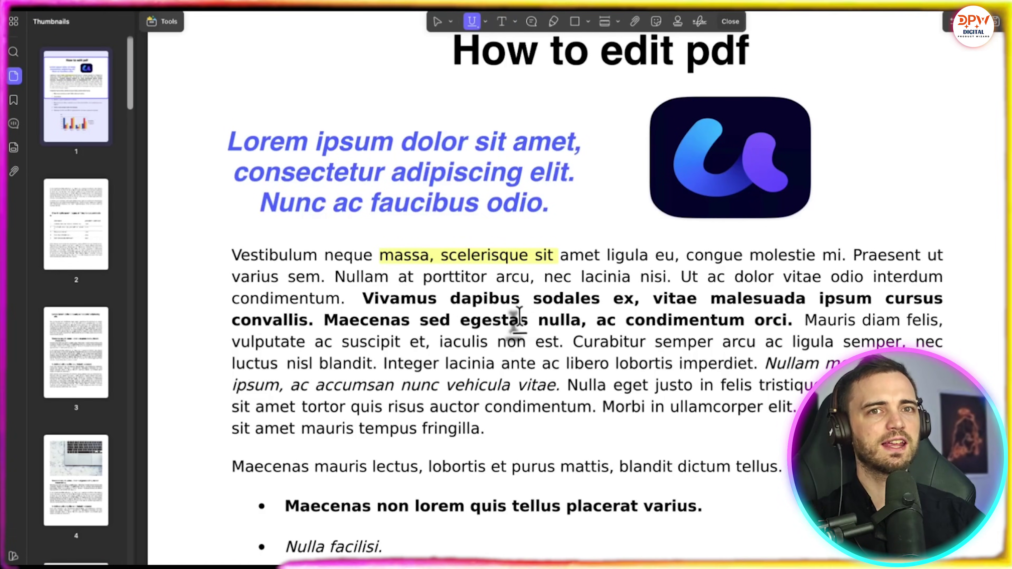
drag(538, 319, 770, 321)
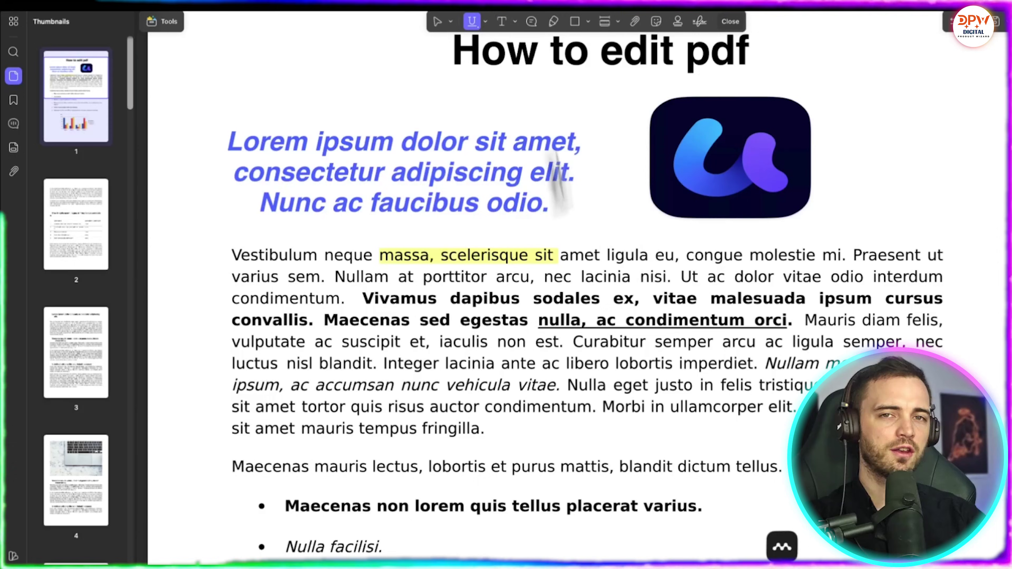
- Strike through 'suscipit et,' and squiggle-underline 'Curabitur semper'
click(485, 22)
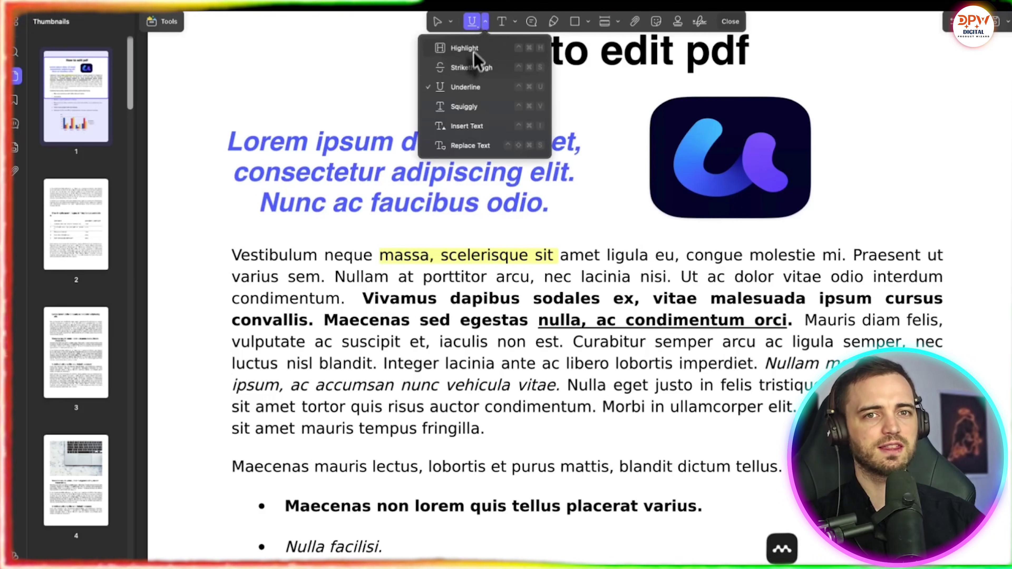
click(474, 69)
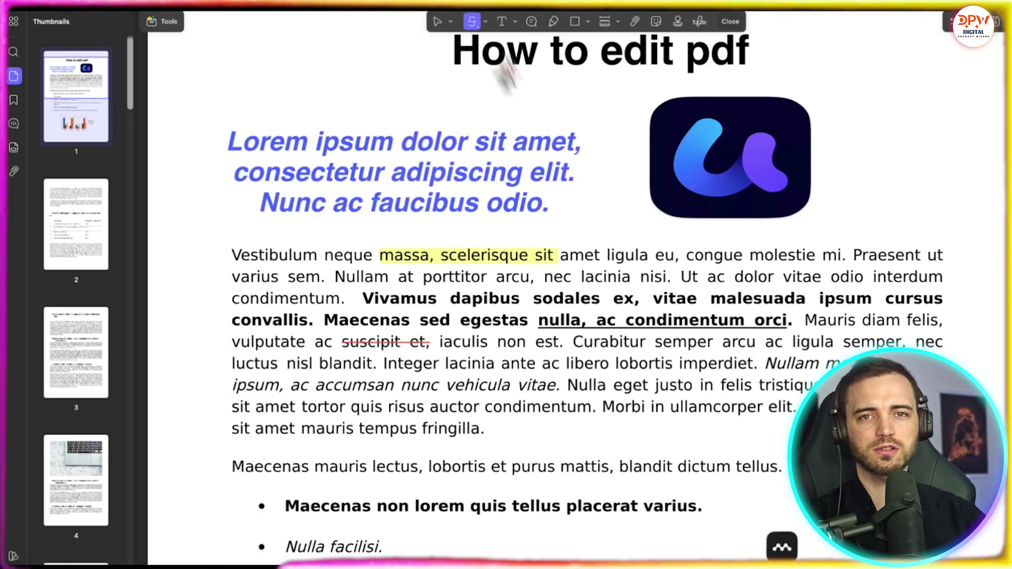
click(486, 22)
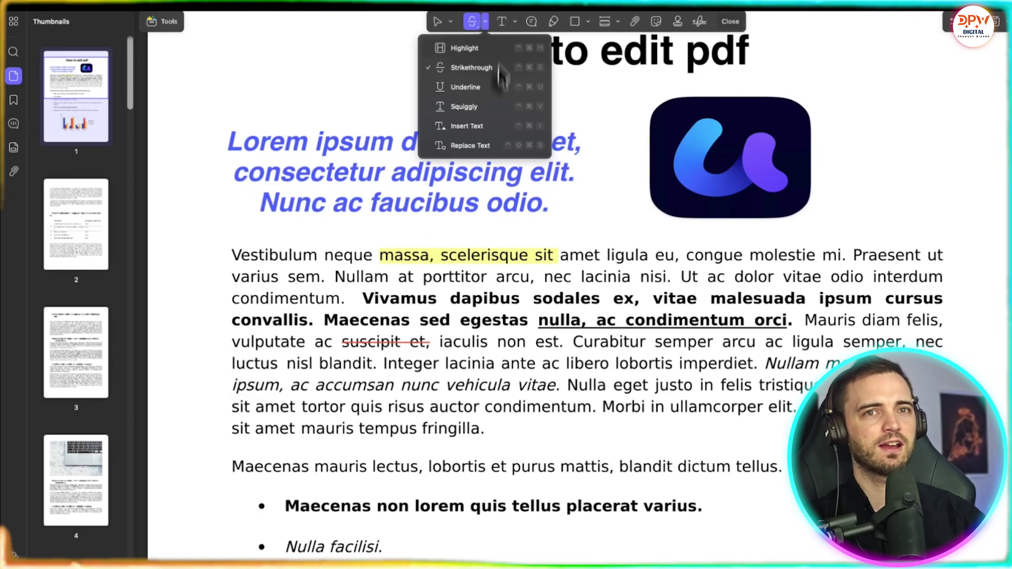
click(481, 107)
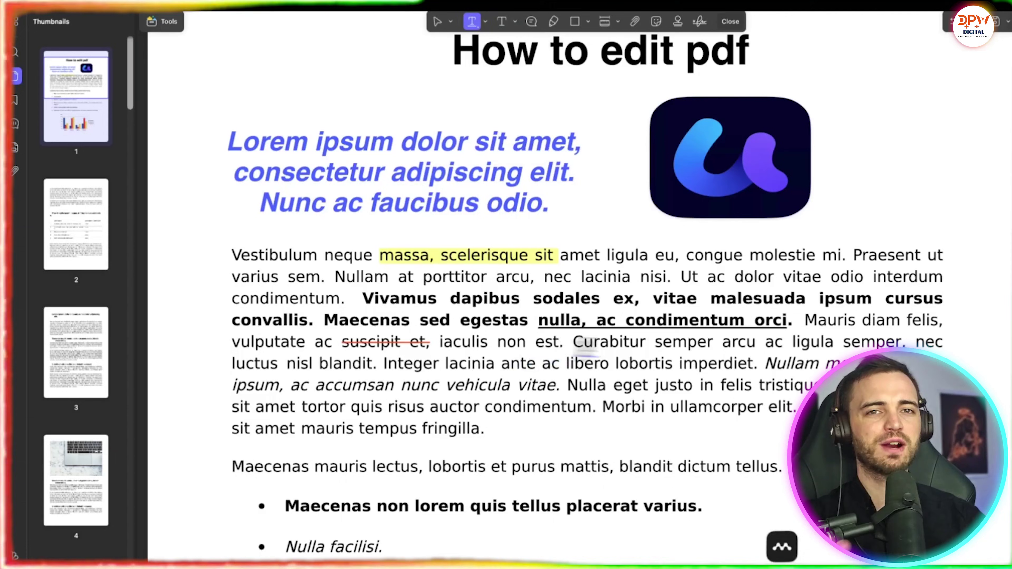
drag(575, 344, 703, 343)
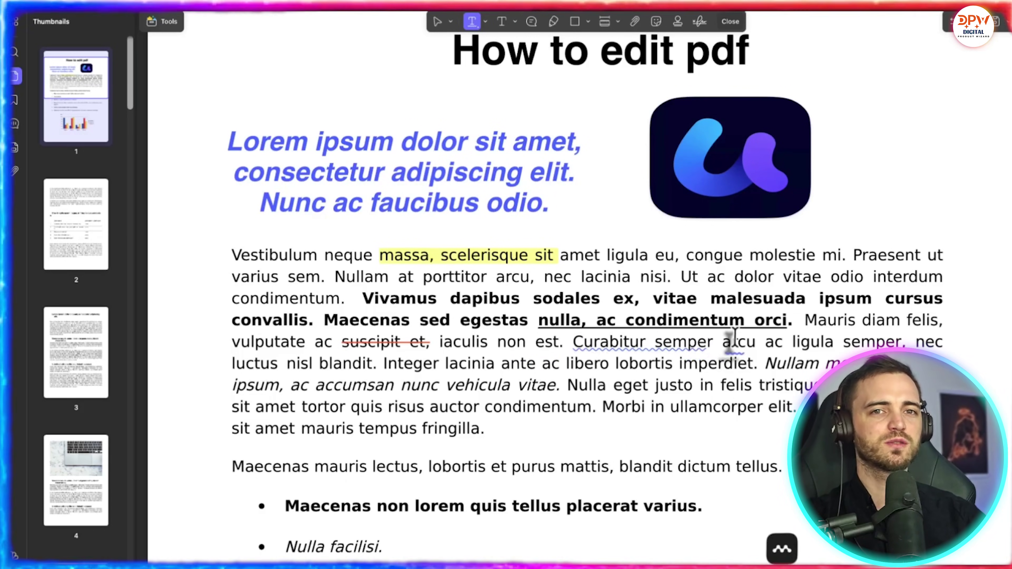
click(486, 21)
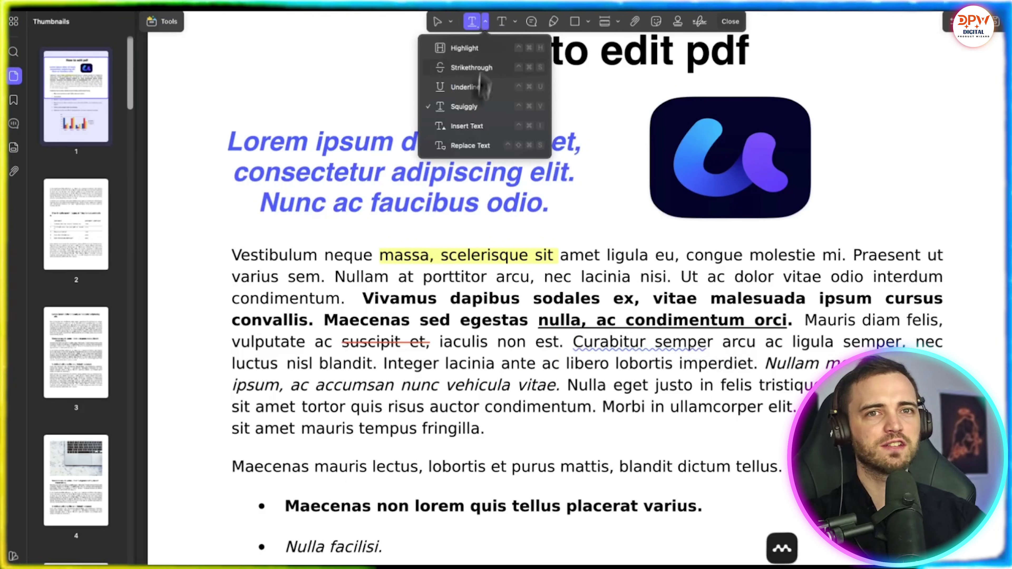
click(481, 127)
click(553, 21)
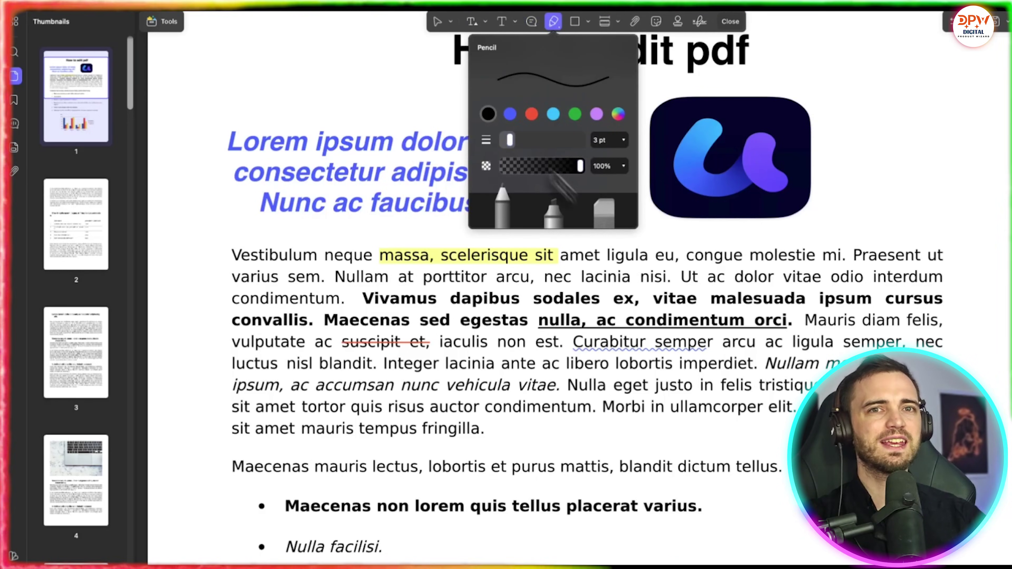
click(510, 114)
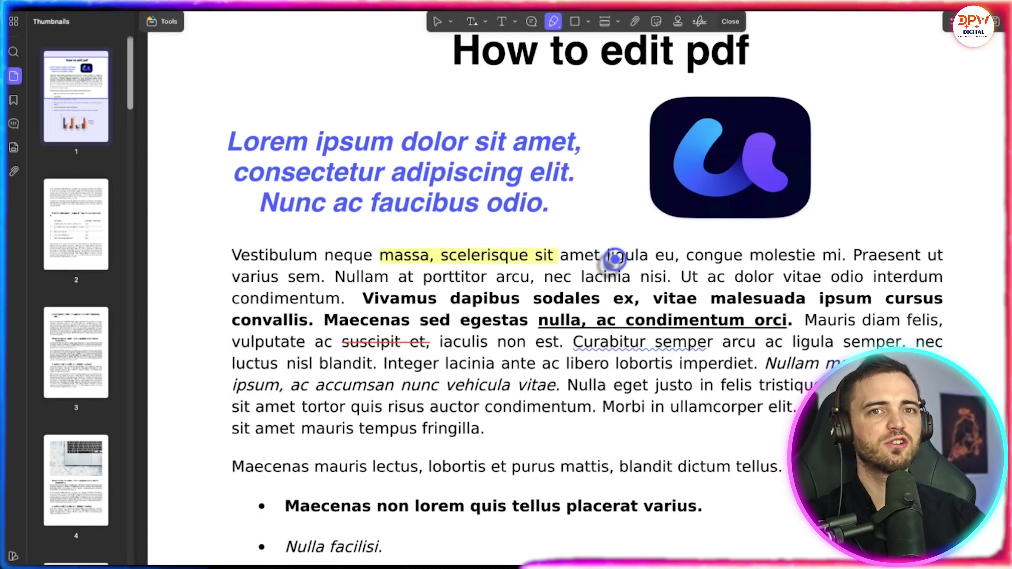
drag(612, 257, 675, 256)
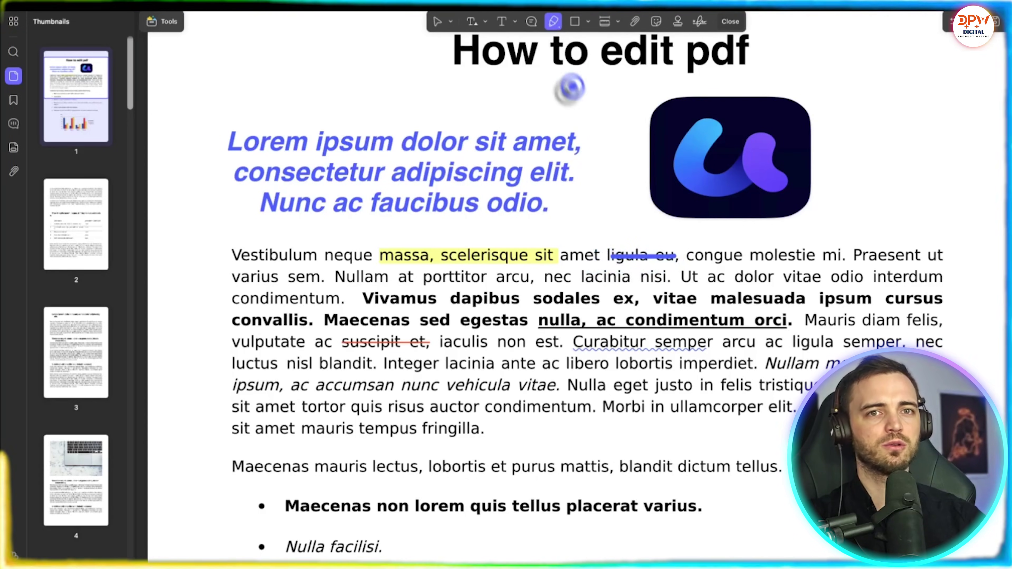
click(553, 21)
click(553, 21)
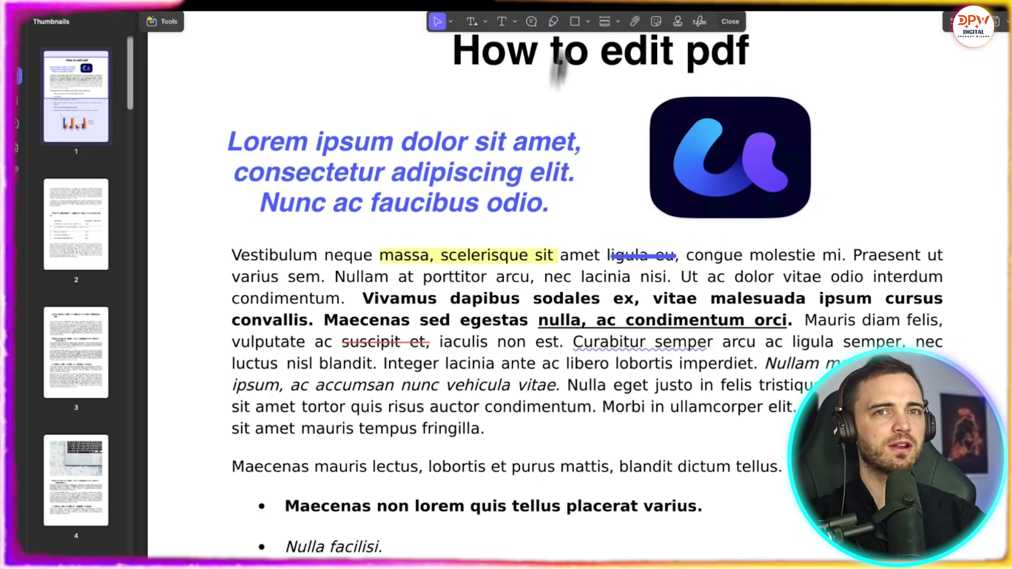
click(554, 21)
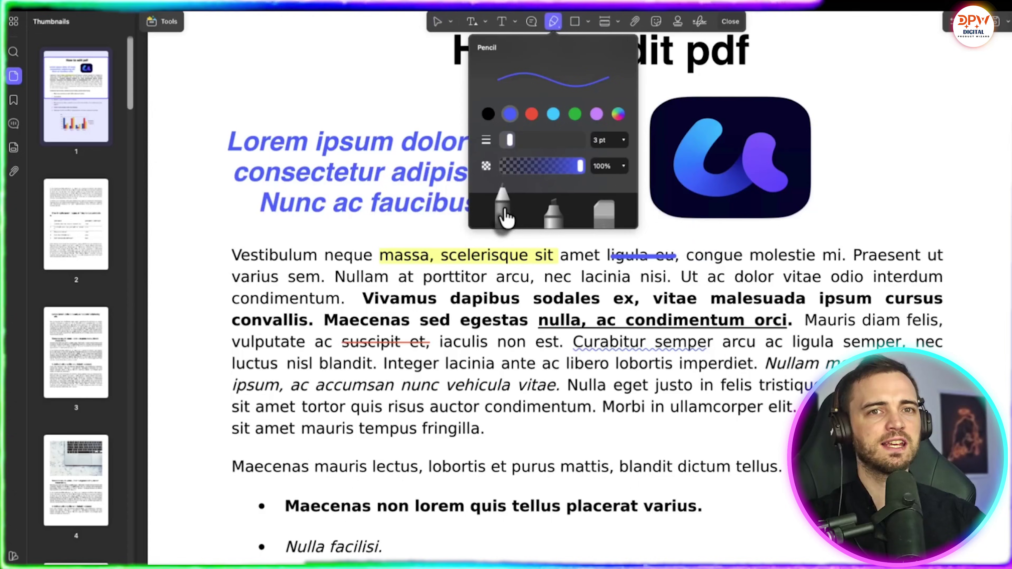
drag(751, 257, 836, 256)
click(553, 21)
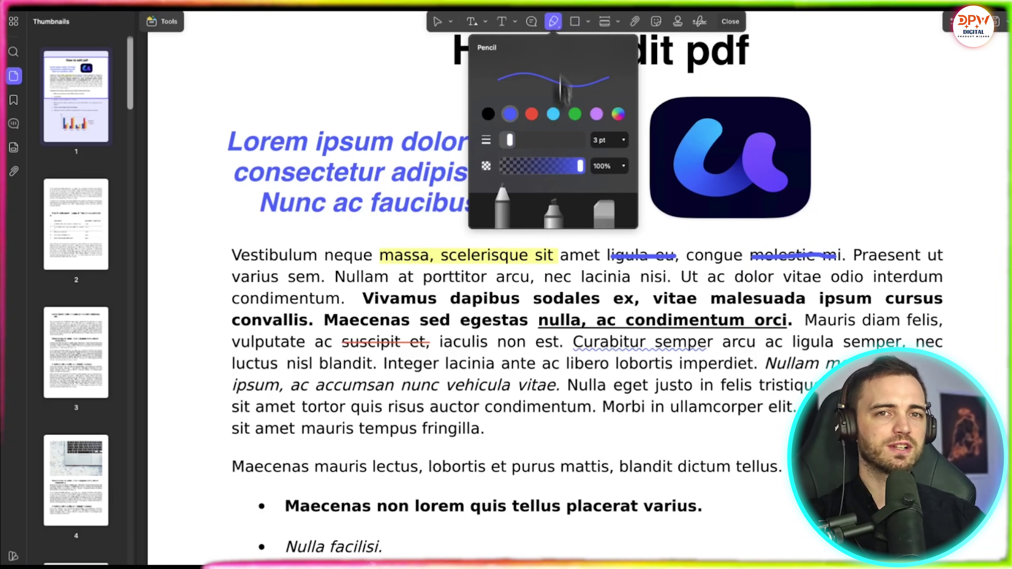
click(605, 225)
drag(739, 251, 813, 258)
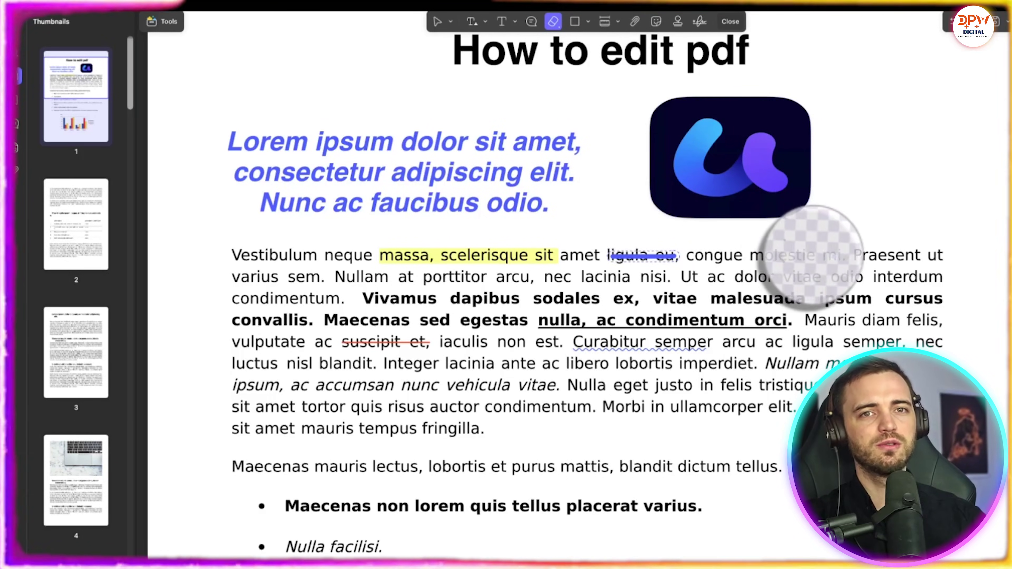
drag(615, 247, 674, 259)
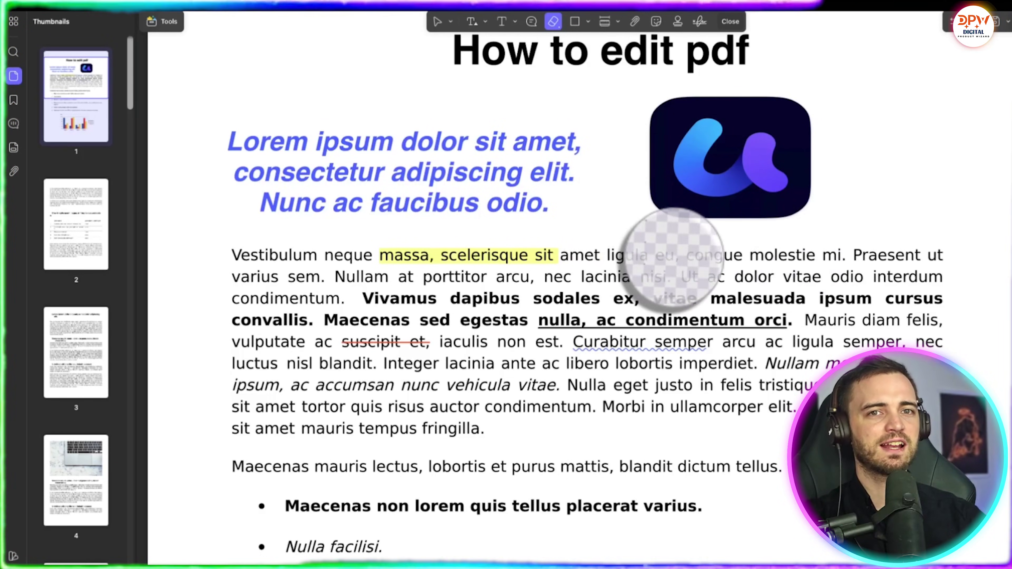
- Create a new signature drawn freehand with the mouse
click(575, 21)
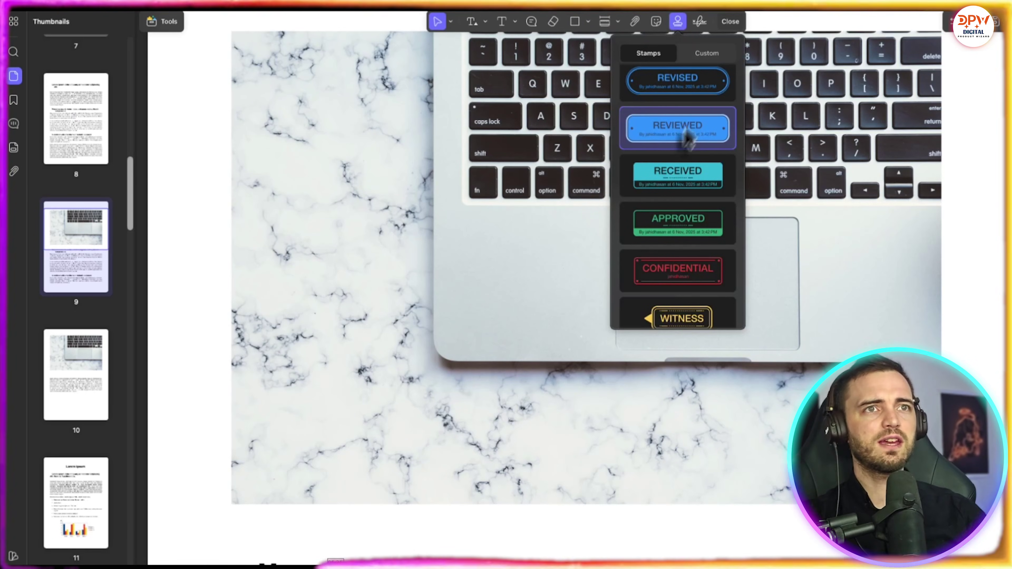
click(699, 21)
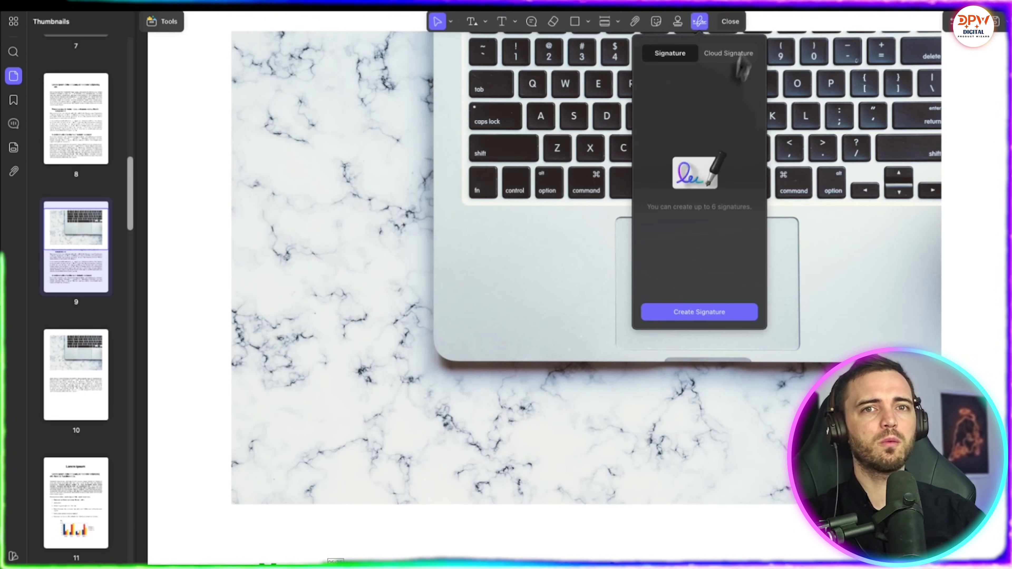
click(737, 55)
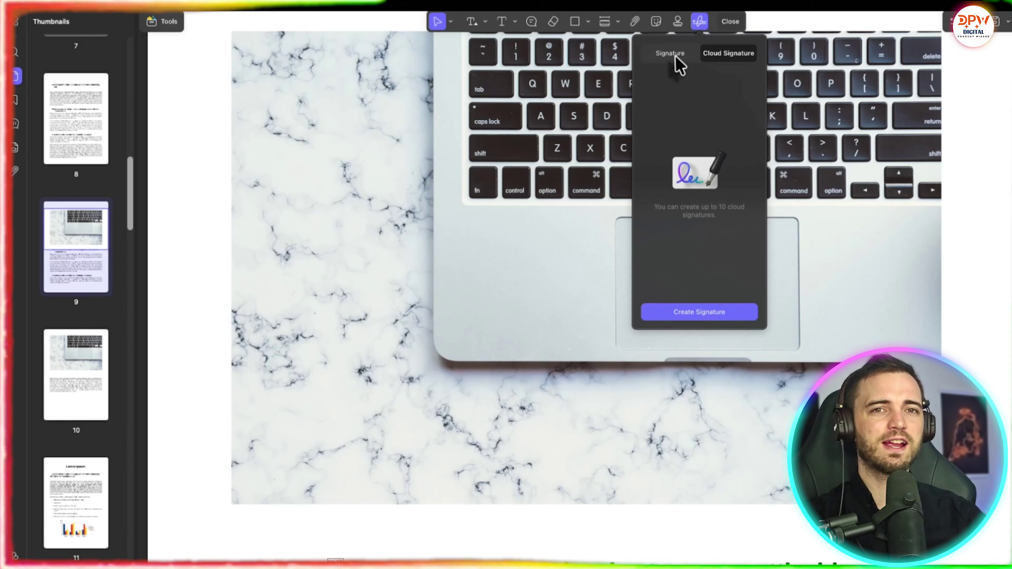
click(676, 59)
click(700, 313)
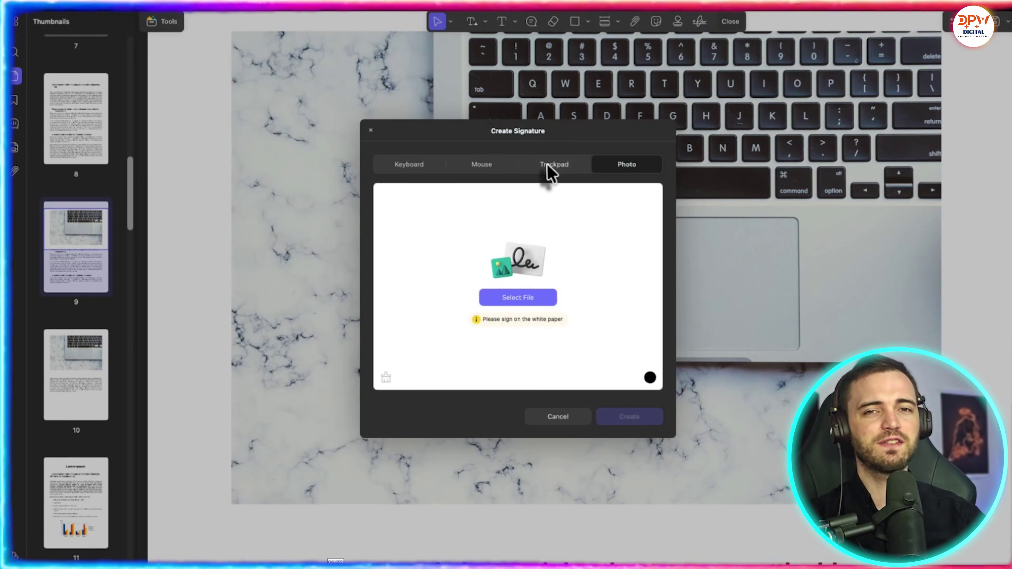
click(552, 168)
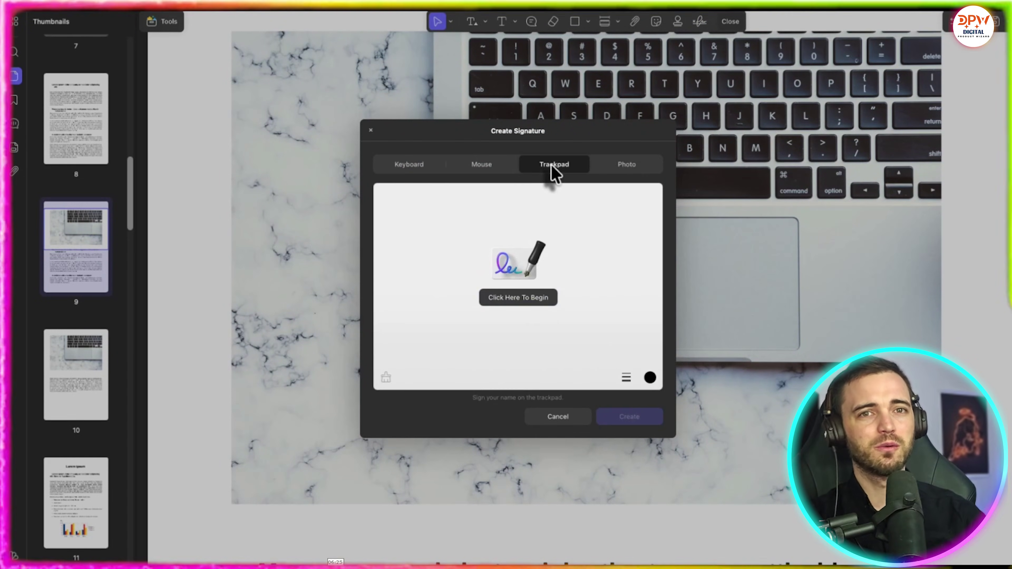
click(478, 170)
click(408, 168)
click(623, 166)
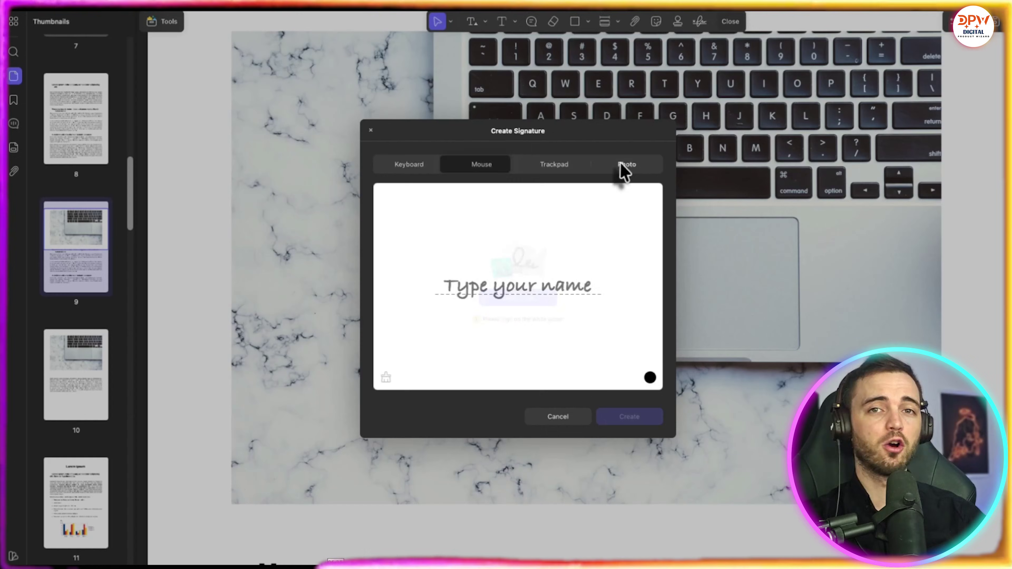
click(490, 169)
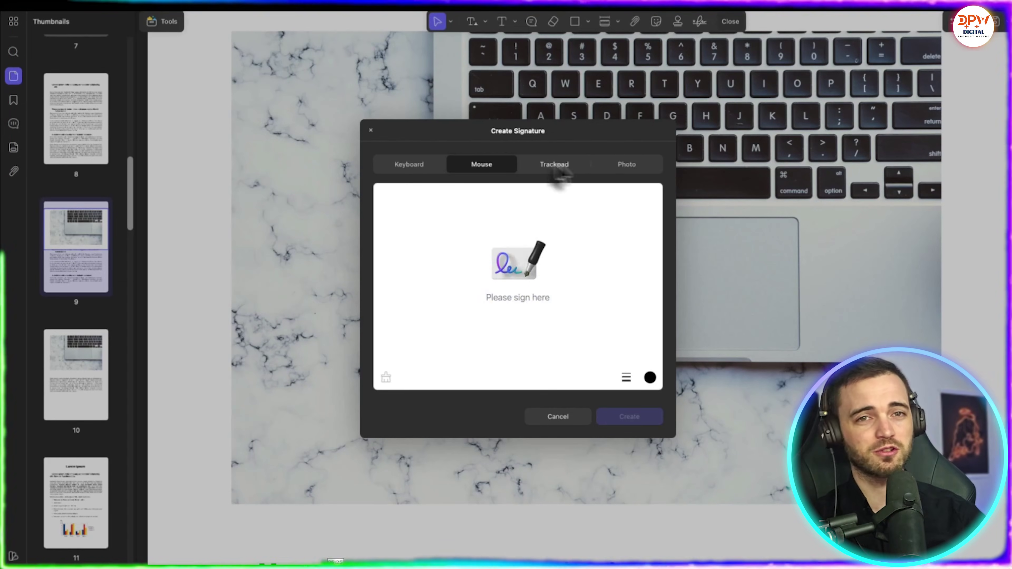
click(558, 170)
click(490, 171)
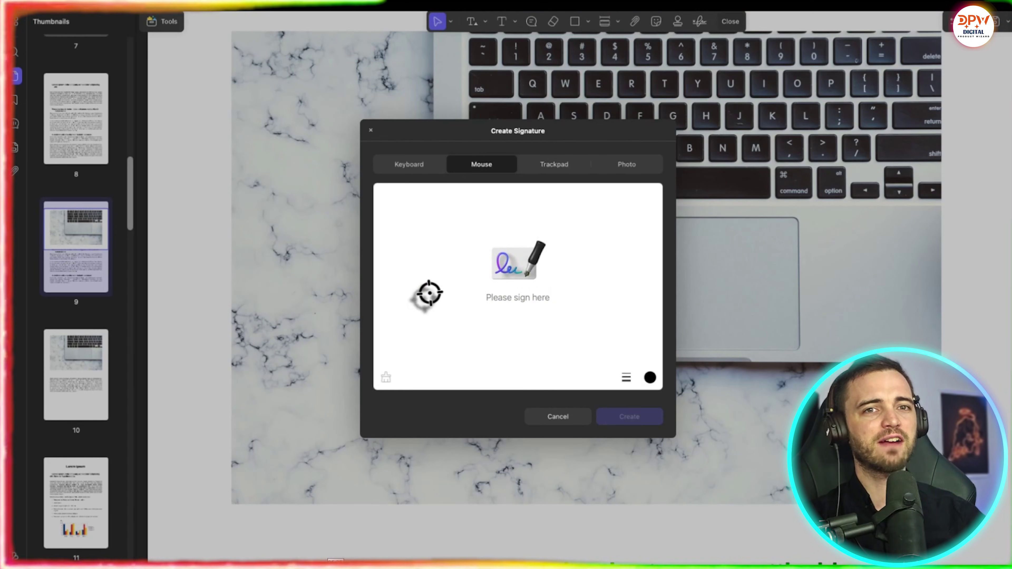
mouse_move(424, 298)
mouse_down()
mouse_move(462, 267)
mouse_move(489, 294)
mouse_move(532, 280)
mouse_move(520, 316)
mouse_move(585, 289)
mouse_up()
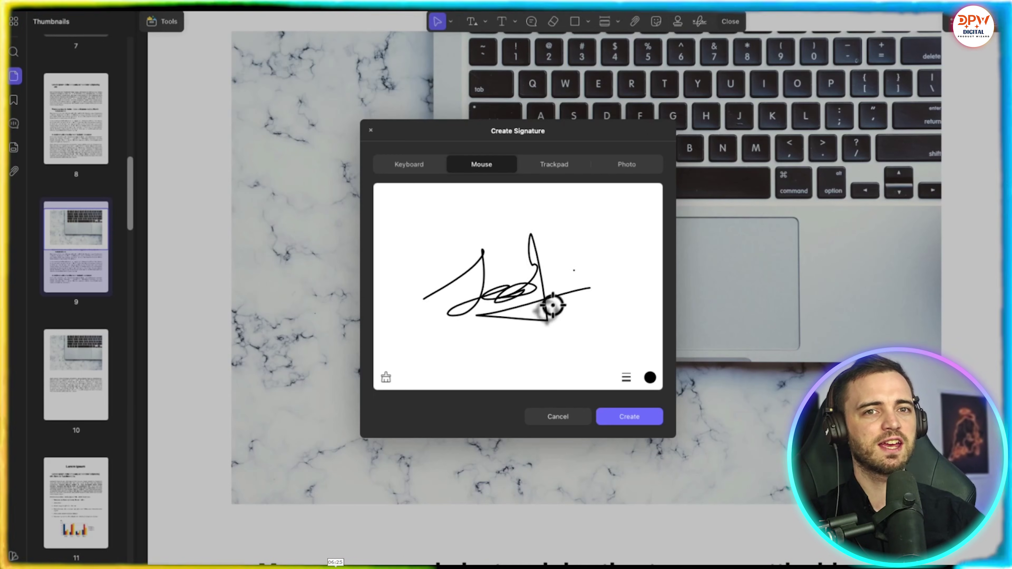
click(632, 417)
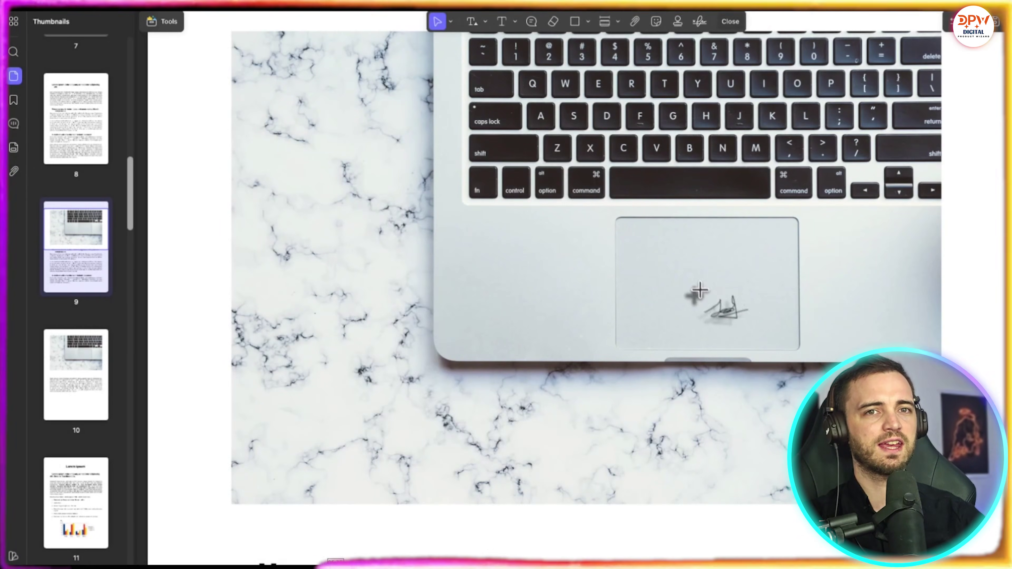
- Place the signature on page 9's laptop photo, shrink it and move it beside the trackpad
click(847, 304)
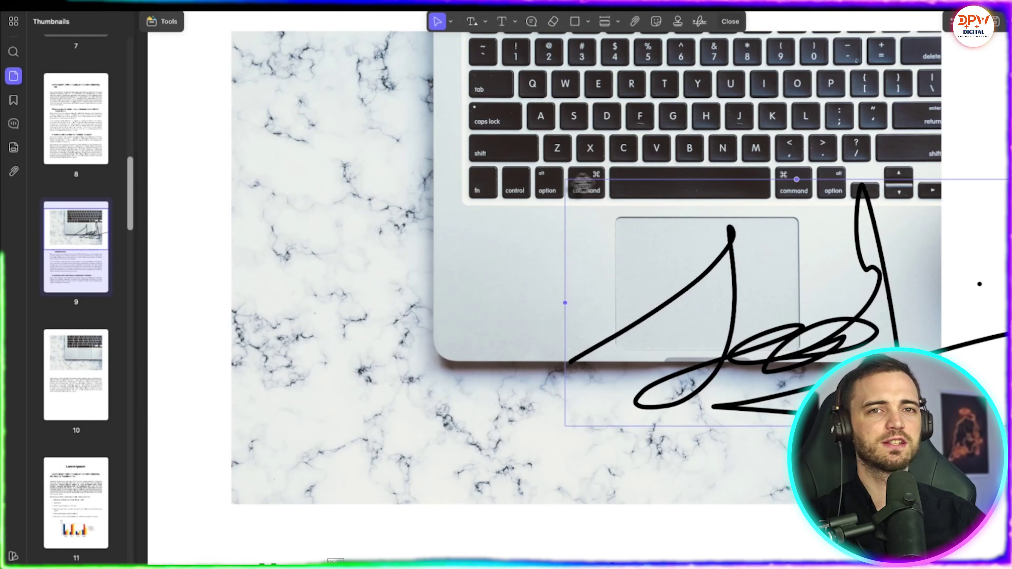
mouse_move(796, 179)
mouse_down()
mouse_move(829, 226)
mouse_move(863, 342)
mouse_up()
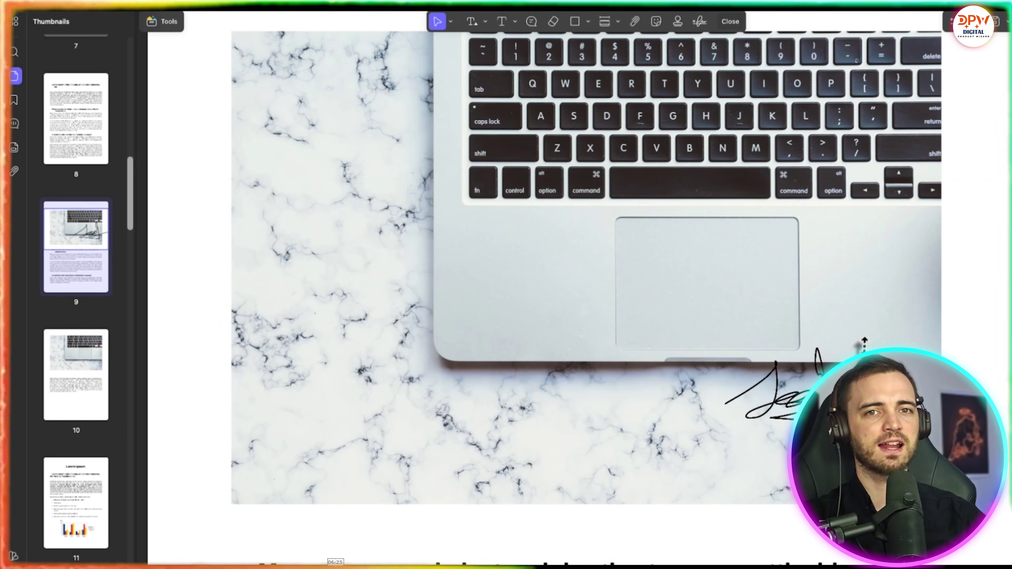
mouse_move(812, 372)
mouse_down()
mouse_move(871, 316)
mouse_move(738, 295)
mouse_move(540, 301)
mouse_up()
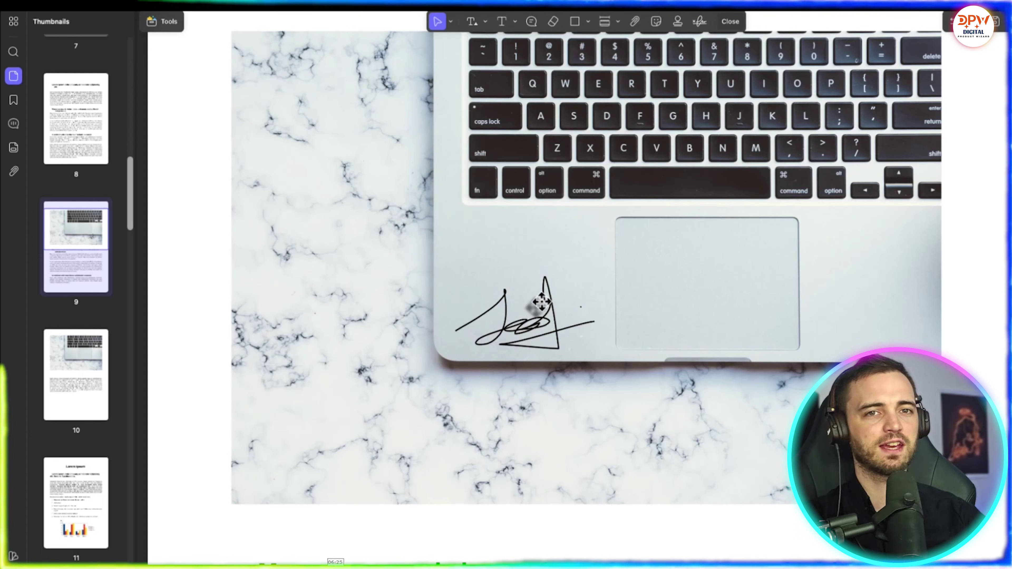
- Place a shrunken SIGN HERE stamp just above the signature
click(677, 22)
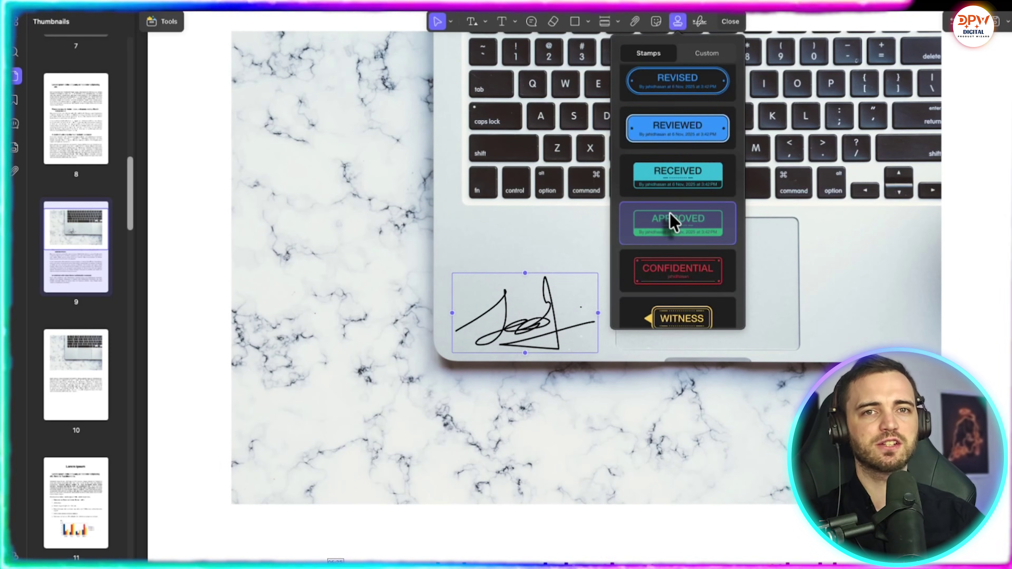
scroll(674, 222, down, 5)
scroll(683, 225, down, 2)
scroll(683, 223, up, 6)
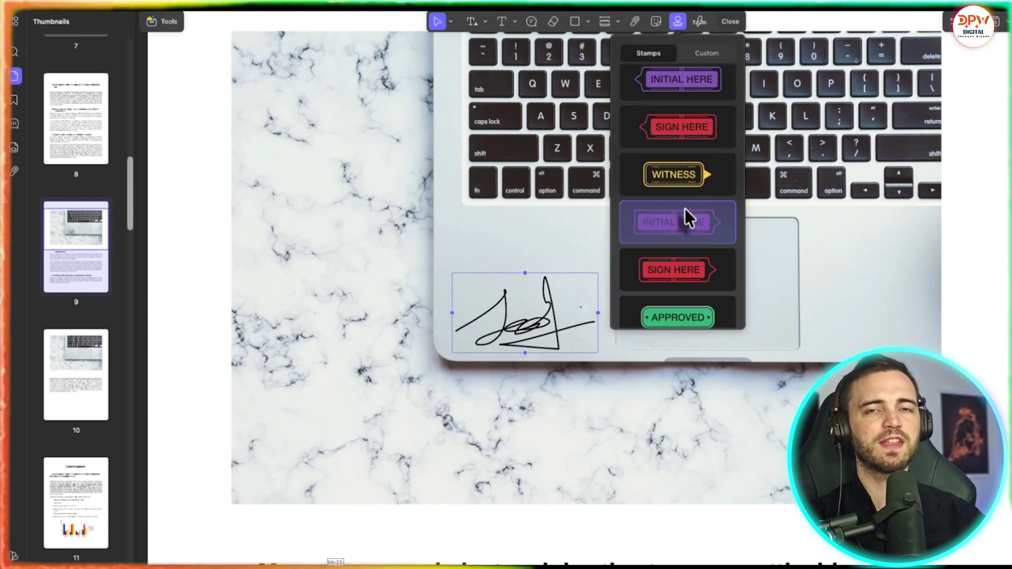
click(690, 212)
click(490, 257)
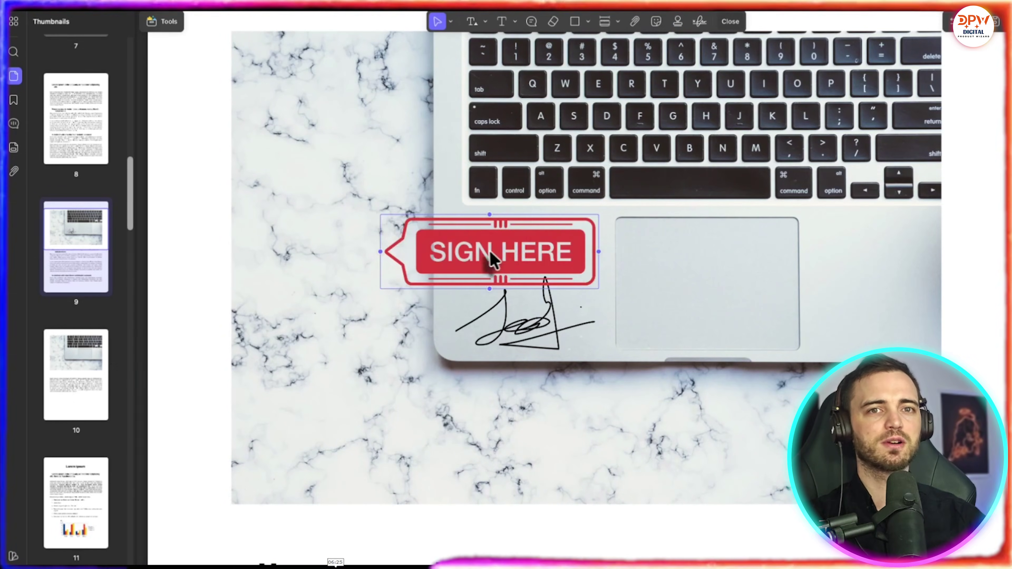
drag(381, 252, 475, 260)
drag(549, 256, 528, 253)
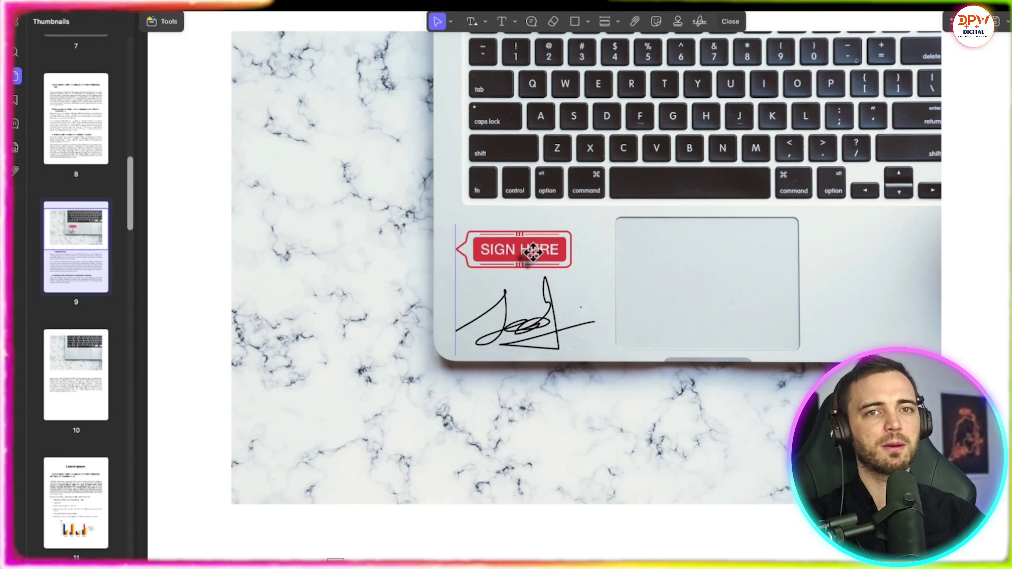
- Shrink the signature slightly and line the stamp up with it
click(553, 325)
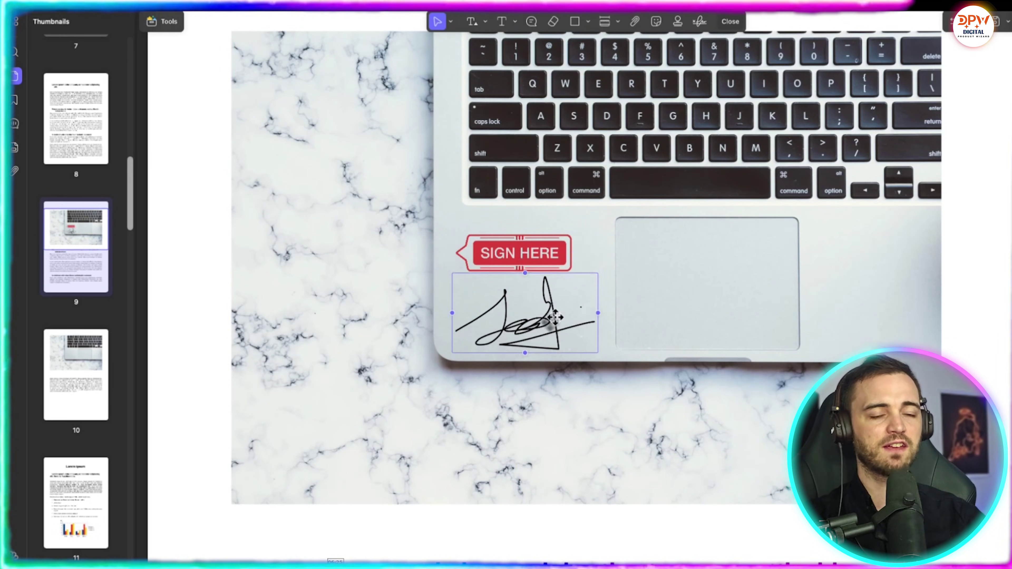
drag(525, 275, 518, 297)
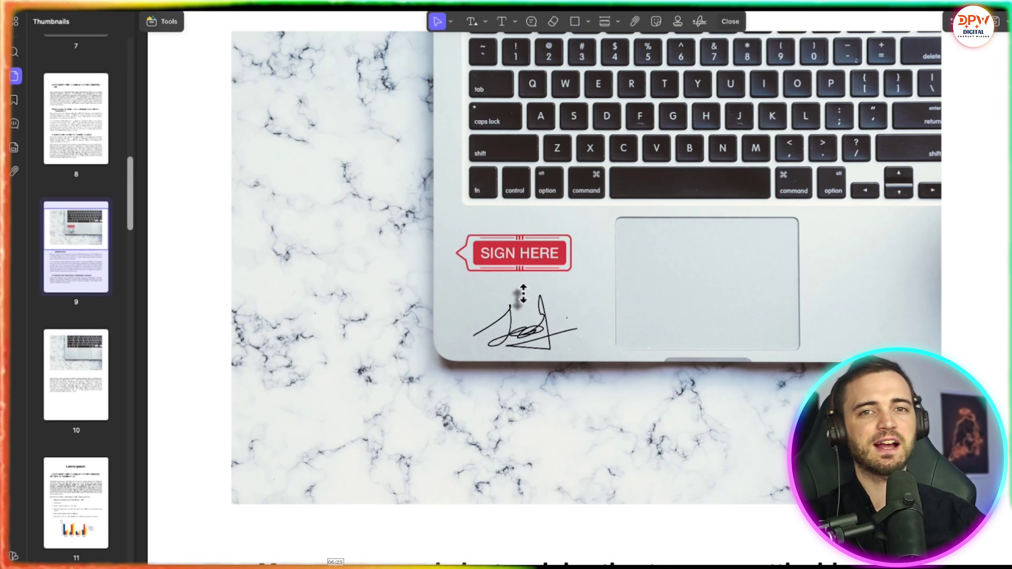
drag(533, 253, 533, 261)
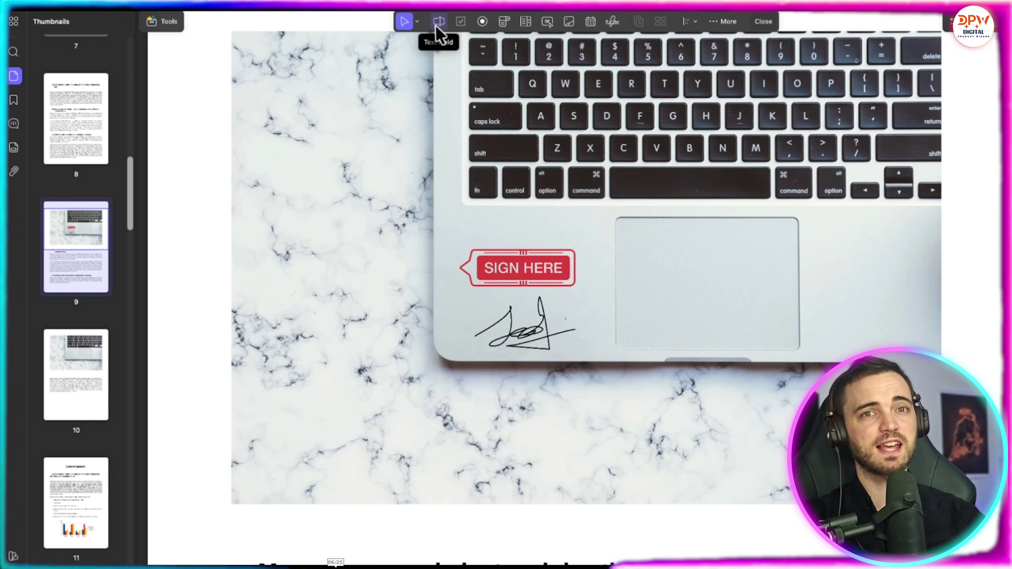
- Add a text field named 'touchpad' over the laptop's trackpad
click(439, 21)
drag(648, 237, 780, 326)
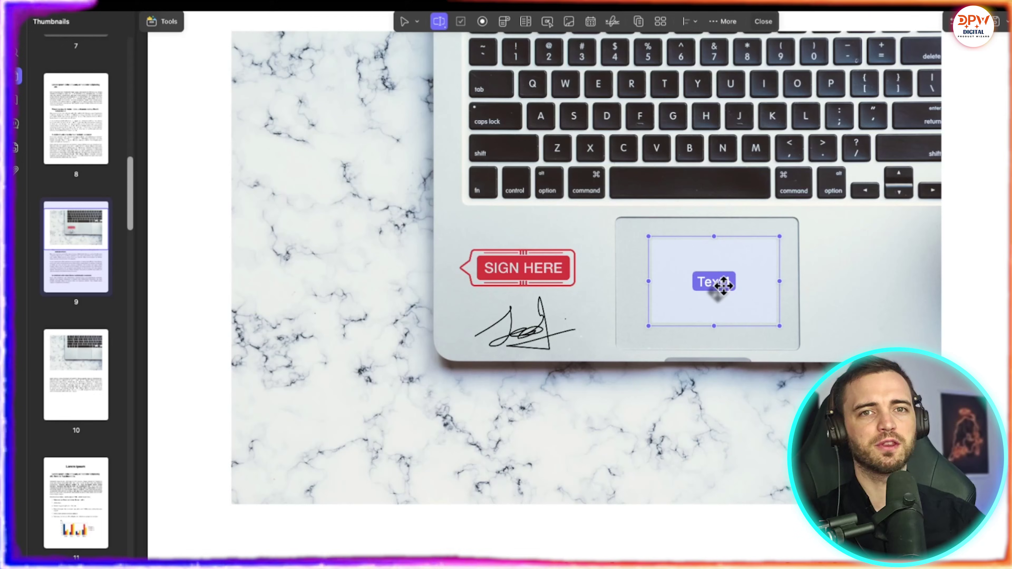
scroll(724, 285, down, 3)
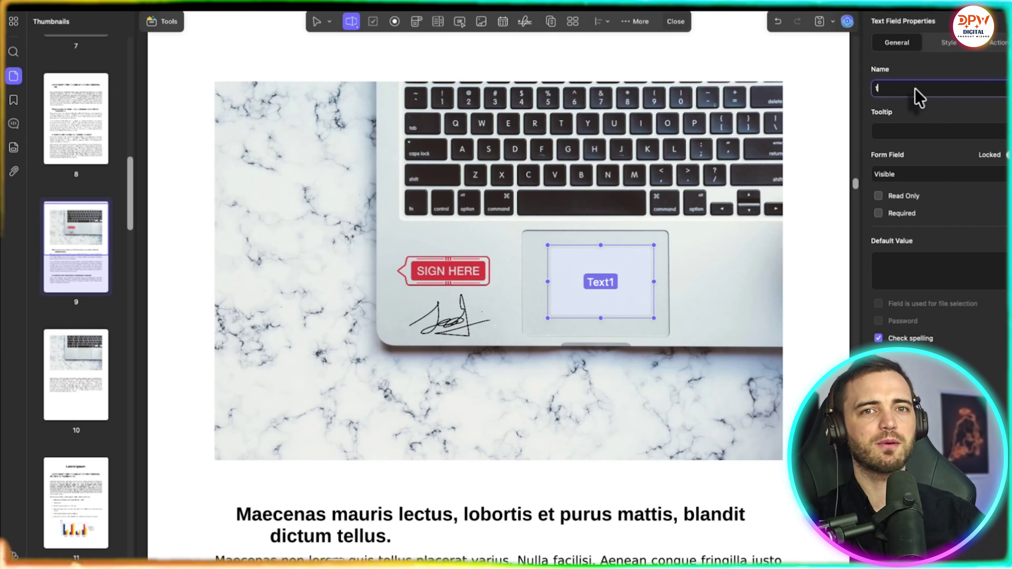
text(t)
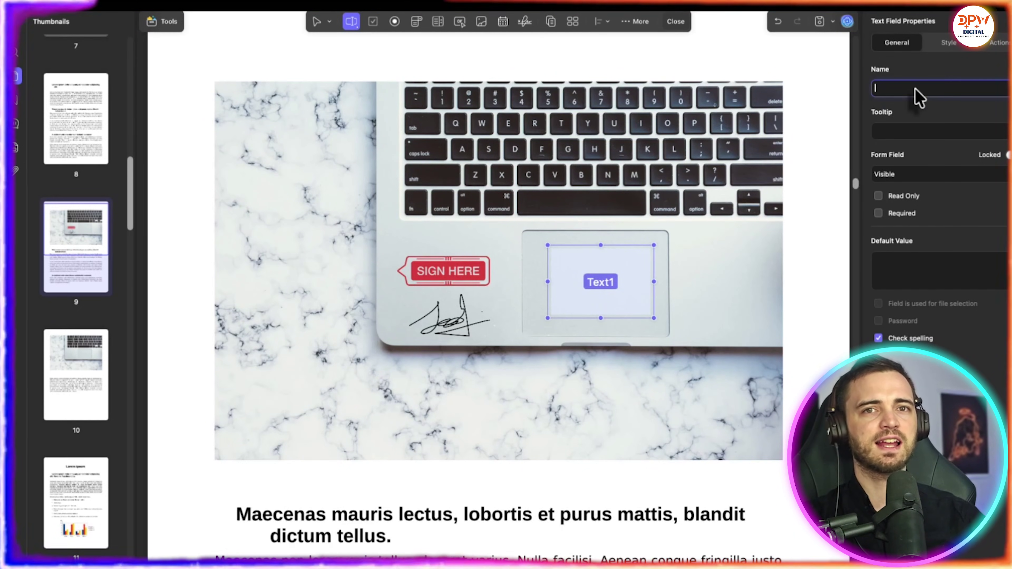
text(ouchpad)
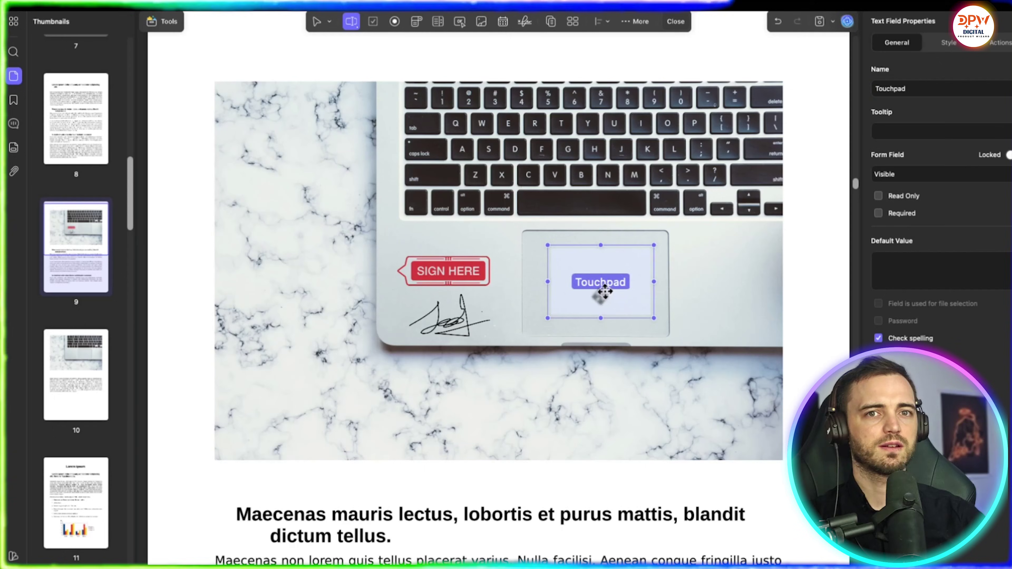
- Move the Touchpad field lower and discard an extra text field
drag(599, 293, 598, 315)
click(704, 316)
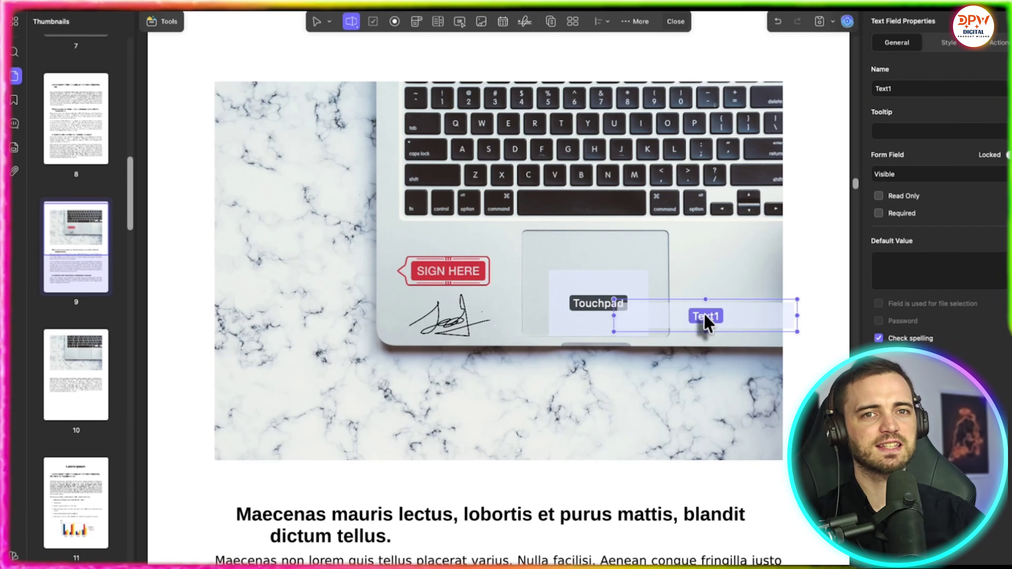
key(Delete)
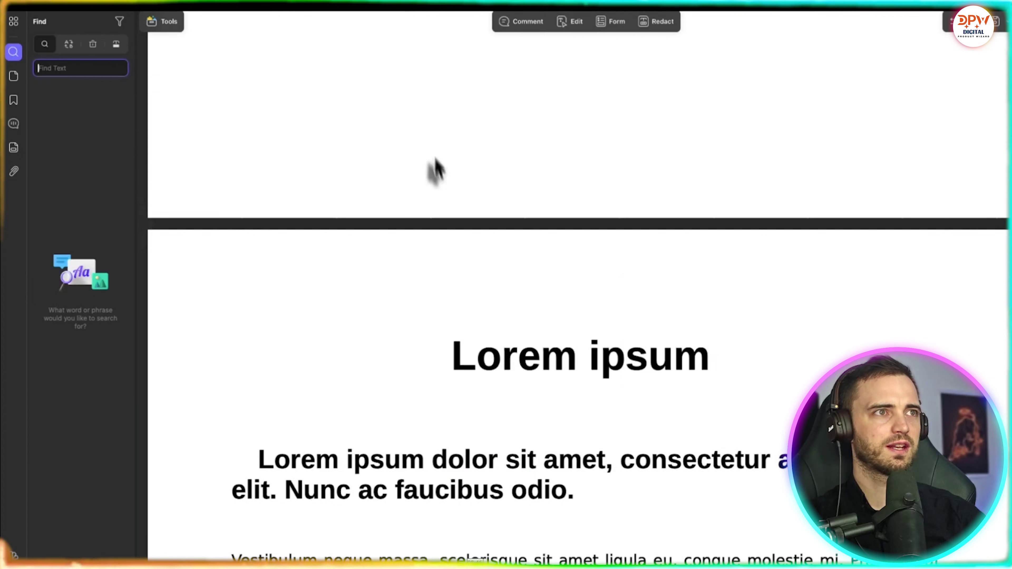
- Search the report for 'Vivamus dapibus'
scroll(454, 189, up, 5)
click(79, 66)
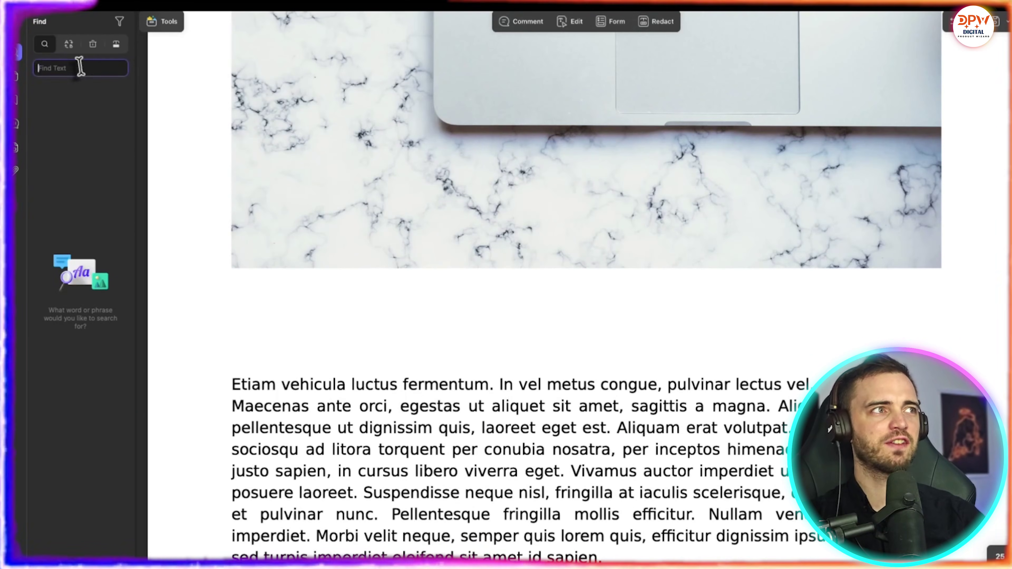
text(Vivamus dapibus)
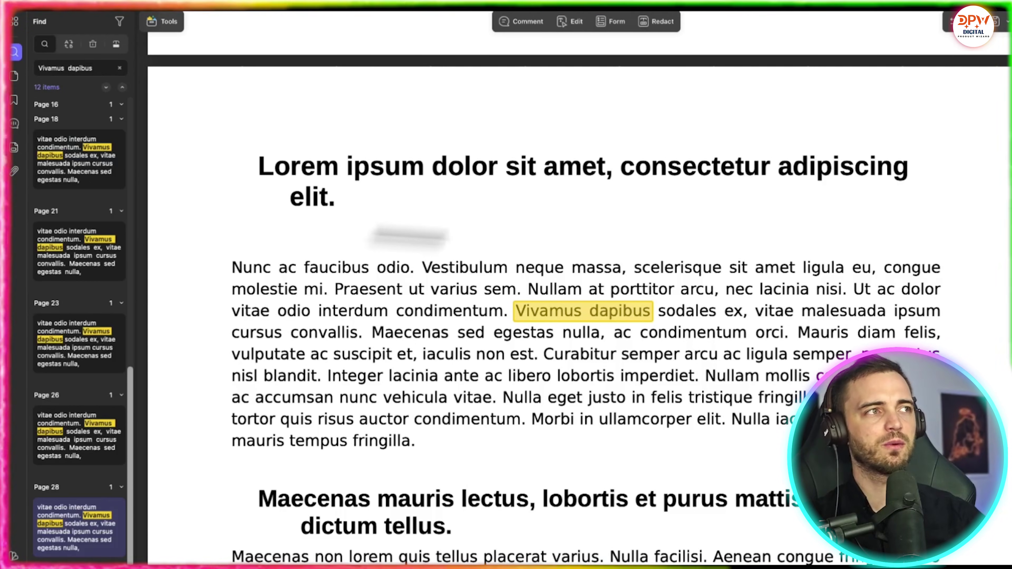
- Step through the matches on pages 18, 21, 23, 26 and 28
click(82, 157)
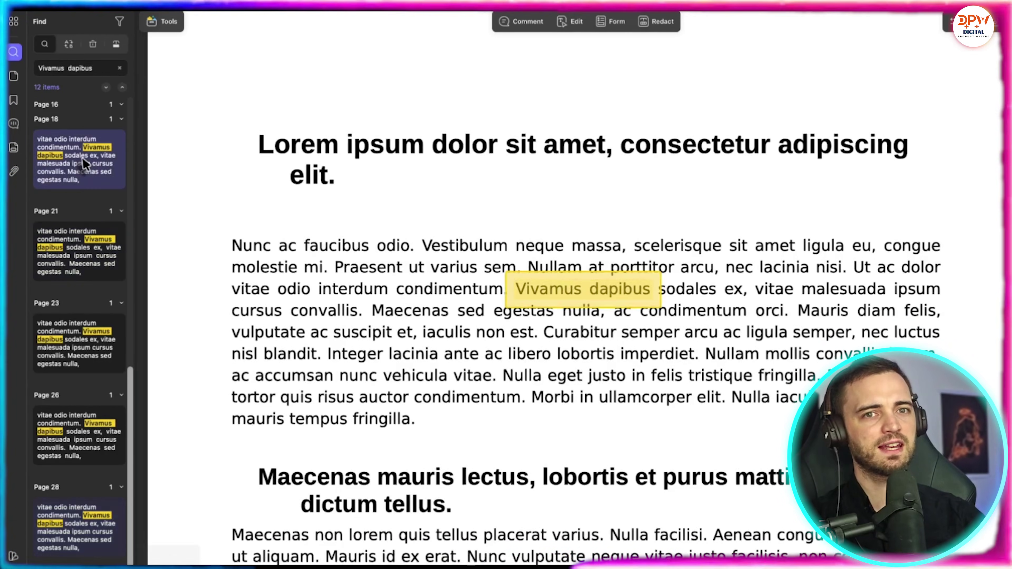
click(77, 231)
click(86, 326)
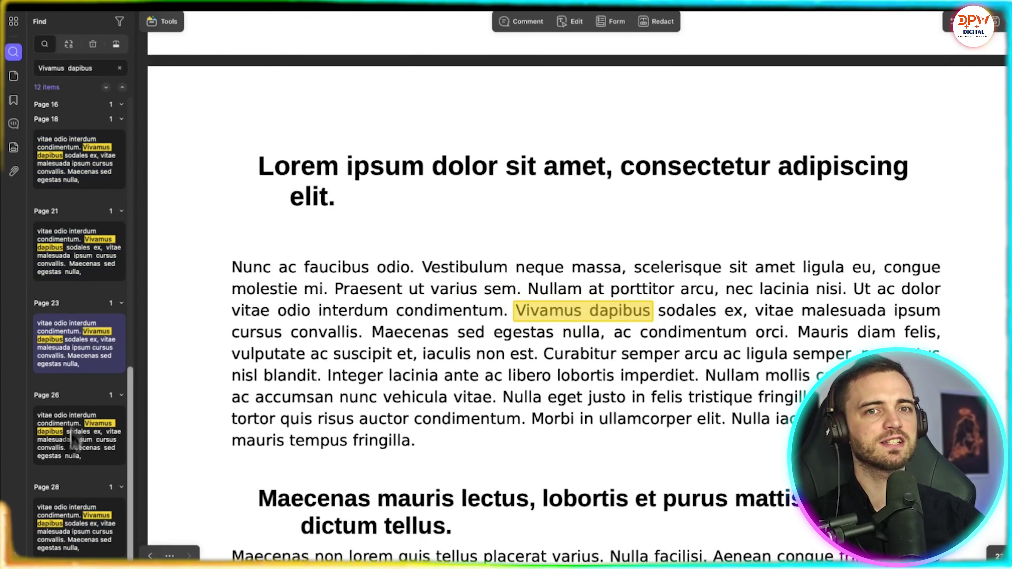
click(85, 435)
click(84, 518)
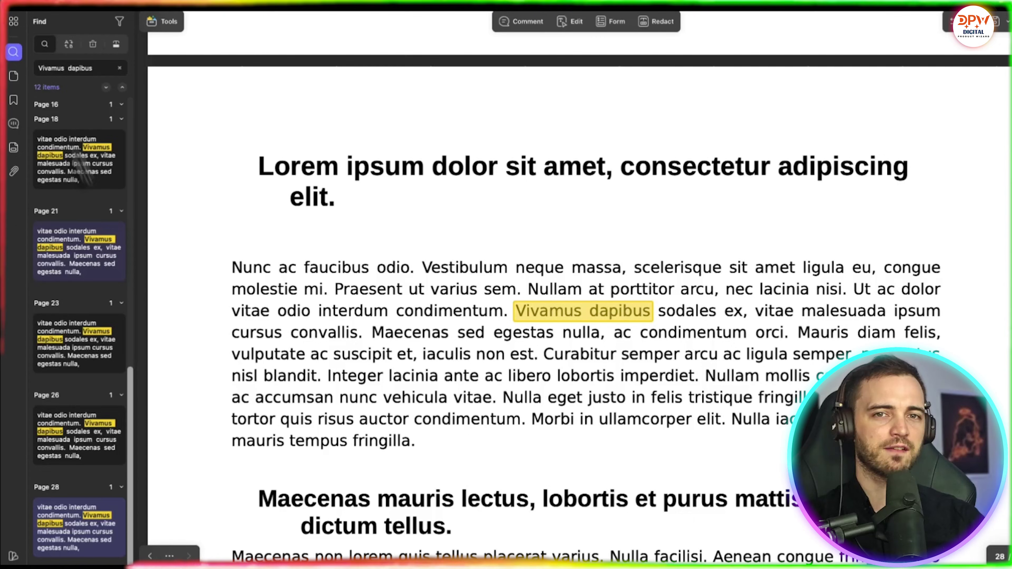
- Visit the first three bookmarks, including Cras fringilla and page 3, then list the 9 comments
click(14, 100)
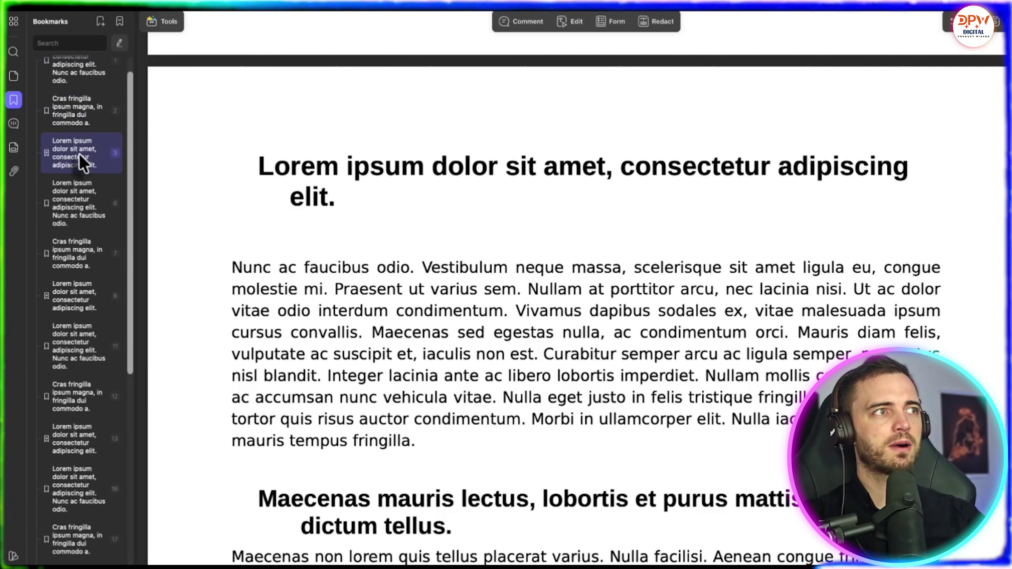
scroll(81, 159, up, 2)
click(82, 93)
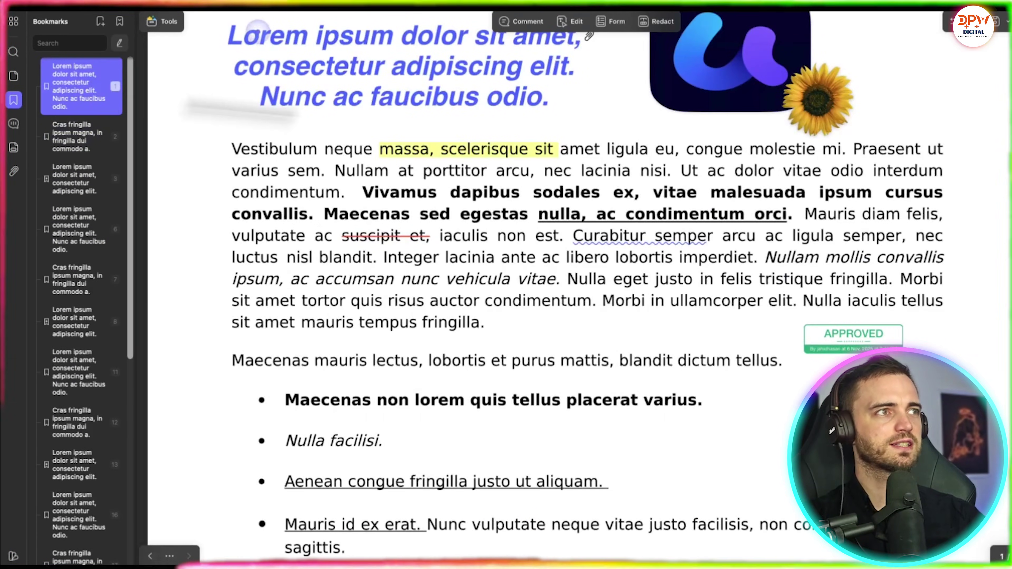
click(84, 145)
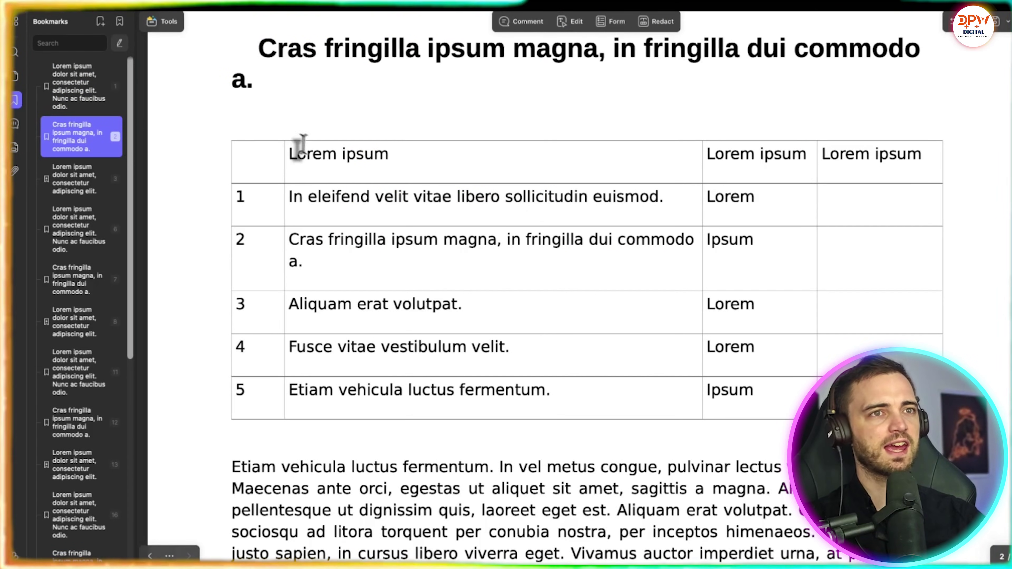
click(61, 183)
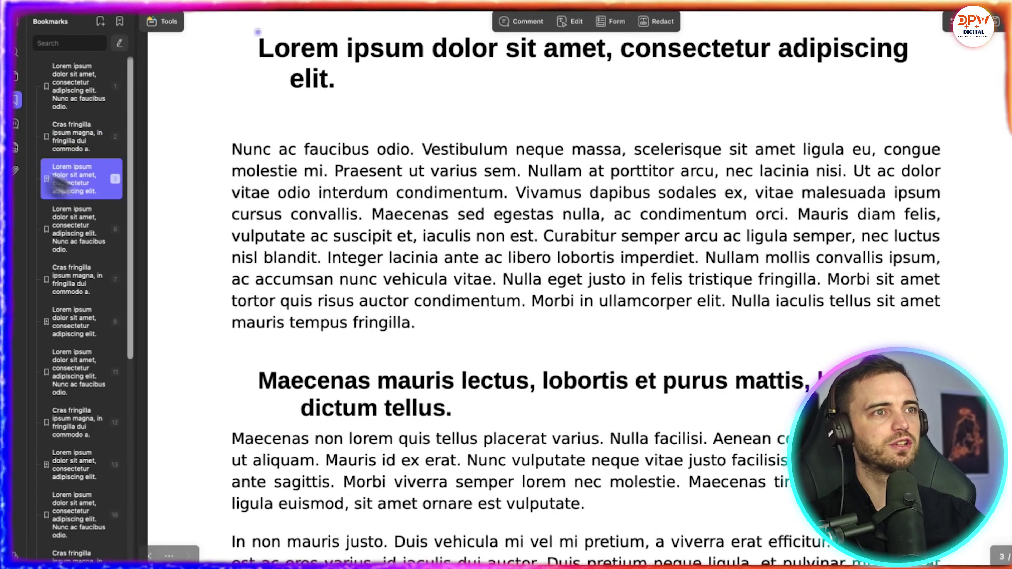
click(13, 124)
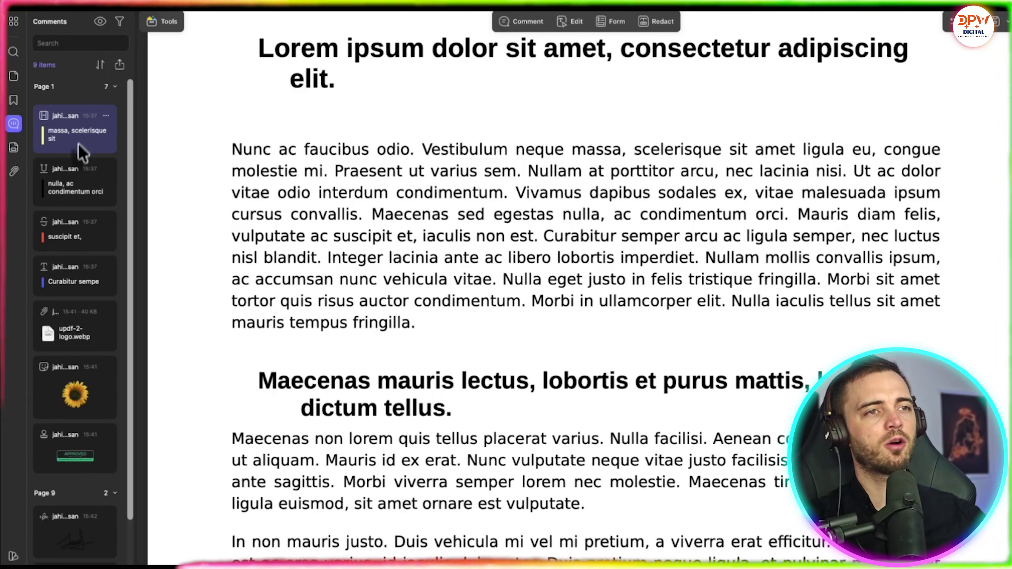
- Visit the Touchpad (page 9) and Signature1 (page 10) form fields, then show attachments
scroll(88, 207, down, 2)
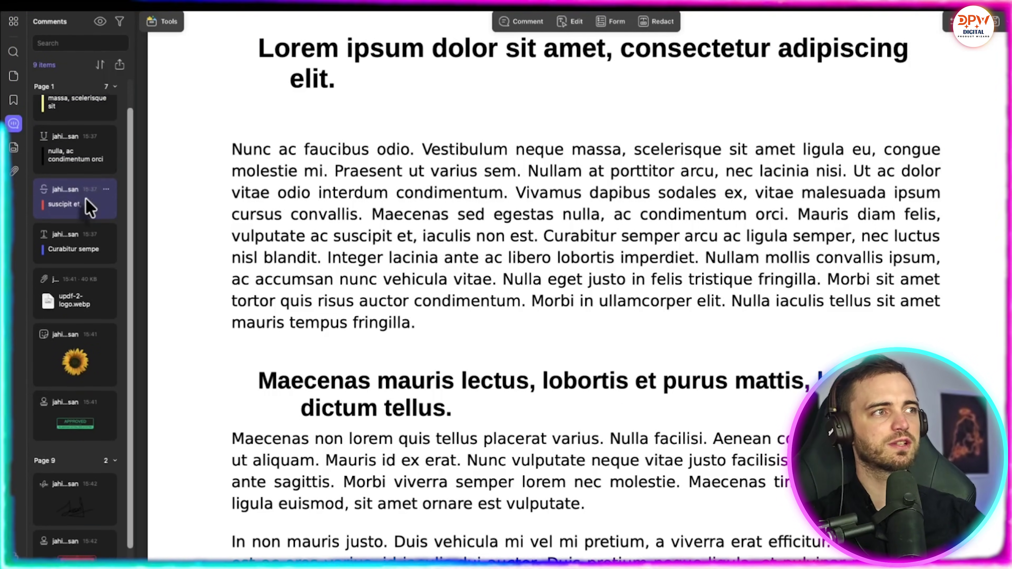
click(15, 149)
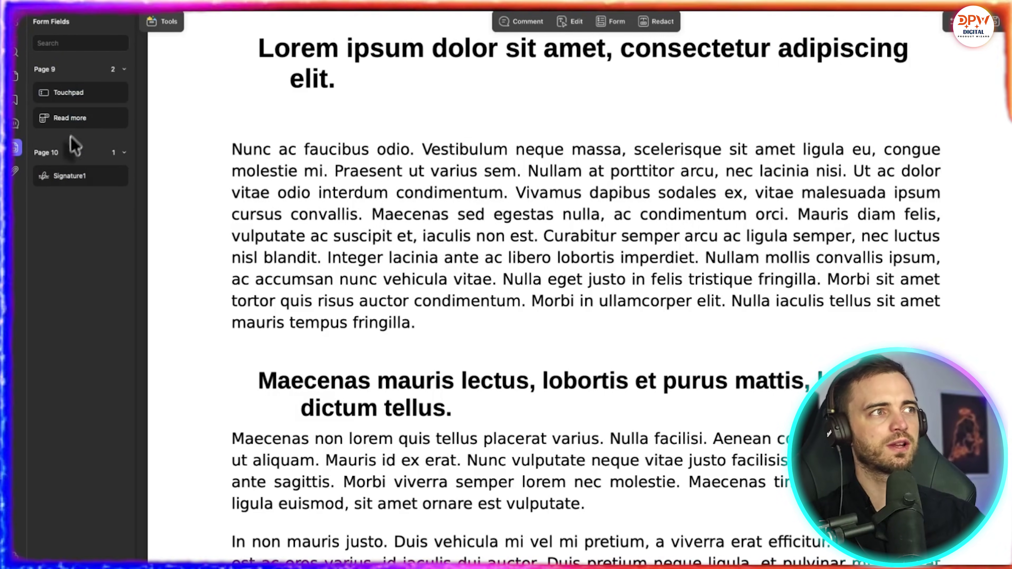
click(79, 99)
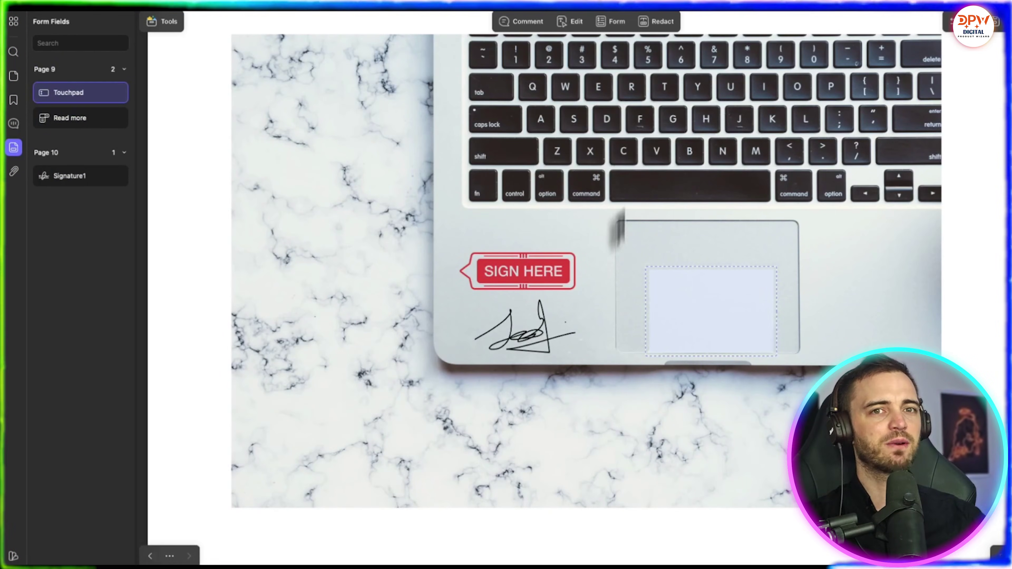
click(79, 176)
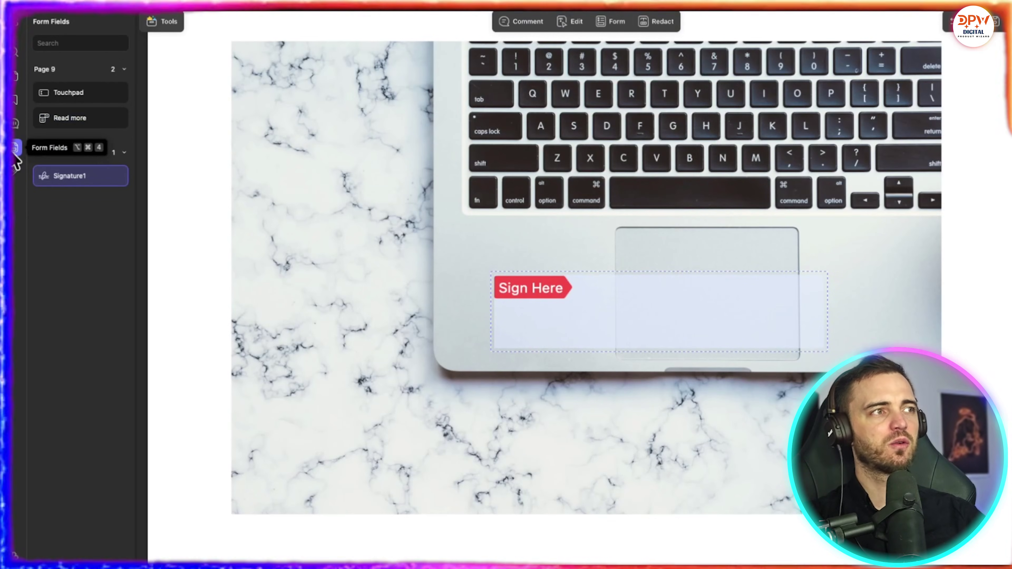
click(14, 172)
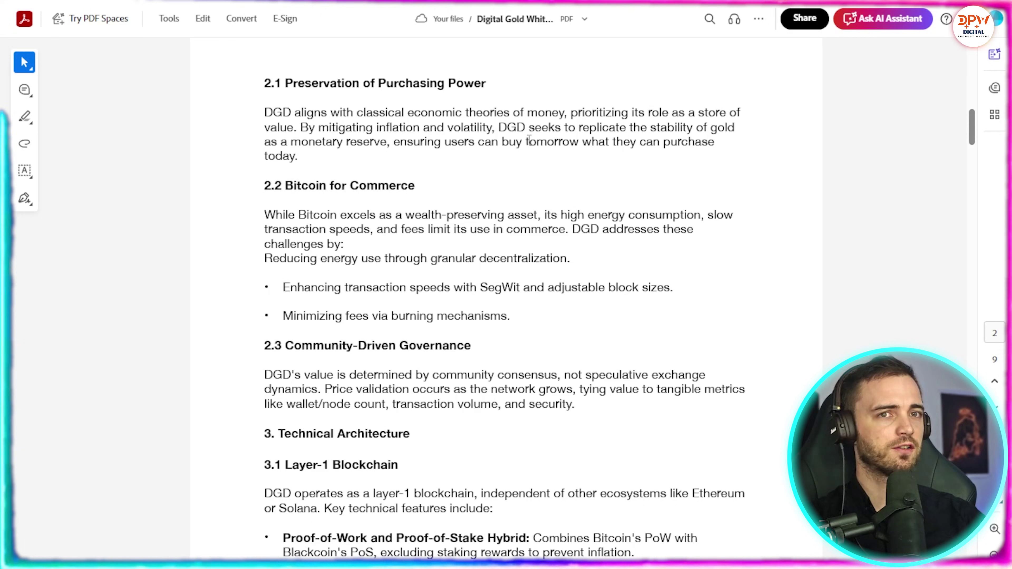
- Open Acrobat's AI Assistant for Digital Gold - DGD and scroll back to page 1
click(897, 24)
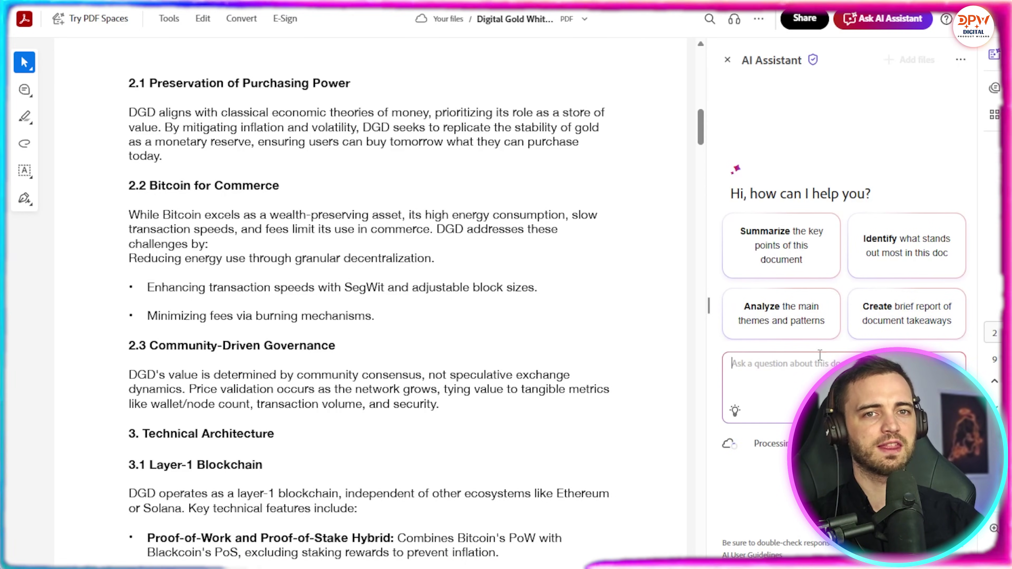
scroll(445, 289, down, 20)
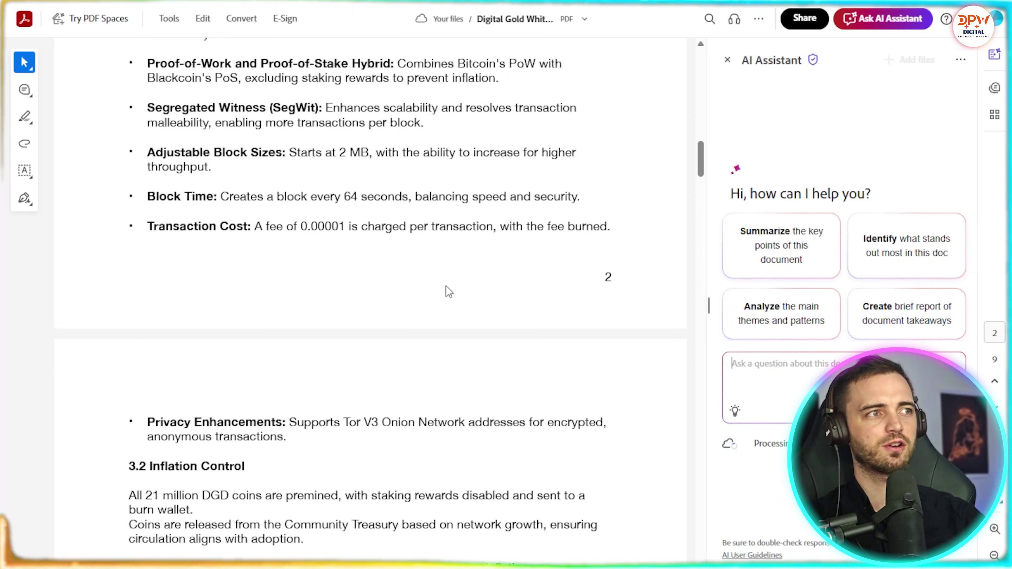
scroll(445, 290, down, 5)
scroll(445, 290, up, 15)
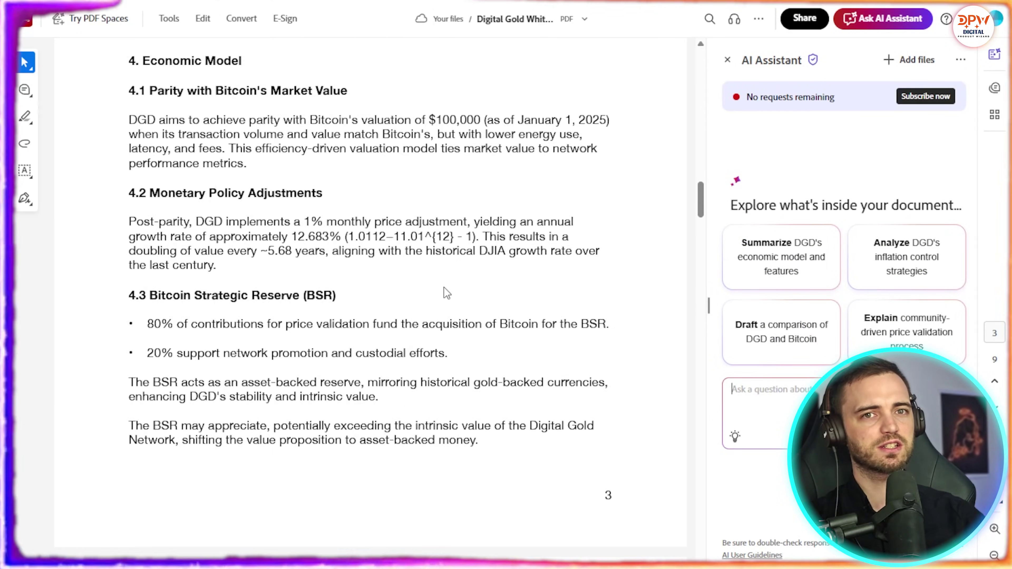
scroll(445, 290, up, 15)
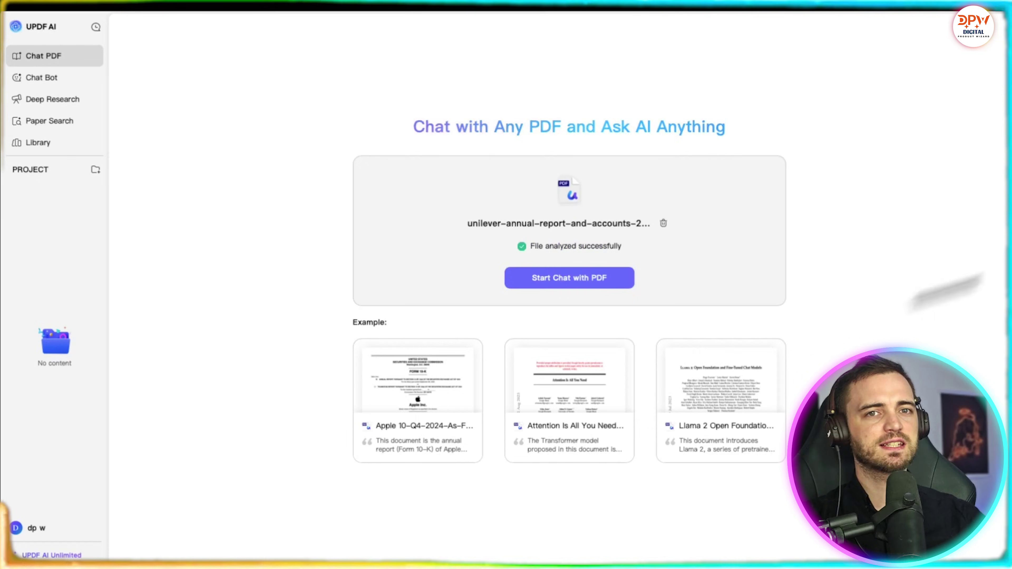
- Start a chat with the analysed Unilever annual report and ask its 2024 turnover
click(599, 286)
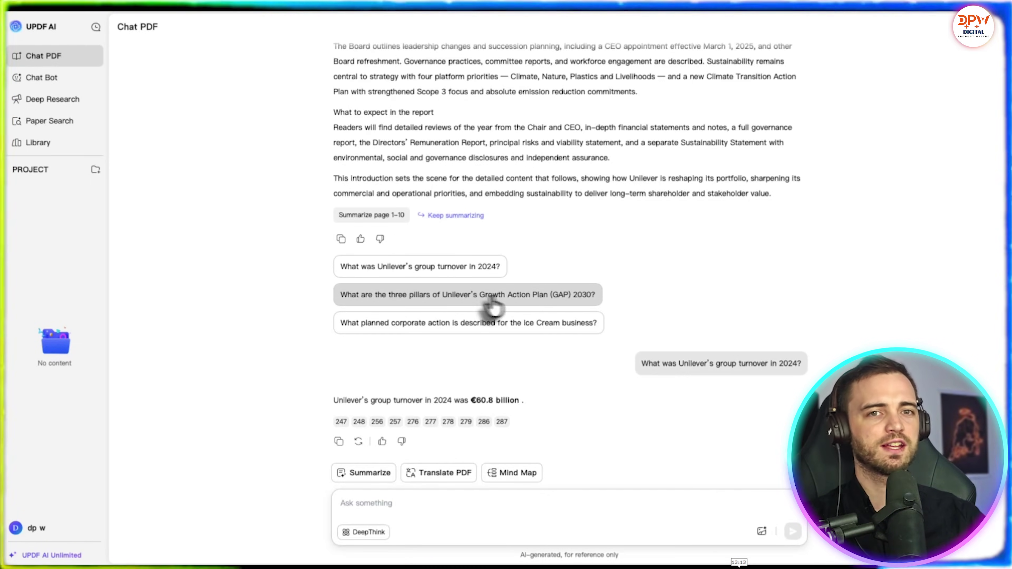
- Ask the suggested Growth Action Plan 2030 pillars question and review Excel and Accelerate
click(541, 302)
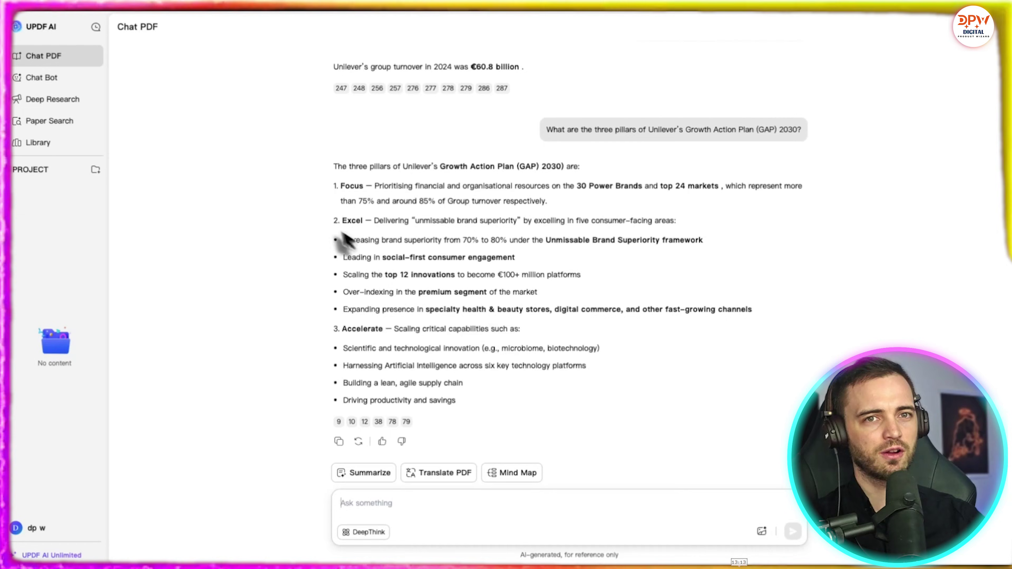
double_click(342, 221)
drag(342, 329, 408, 330)
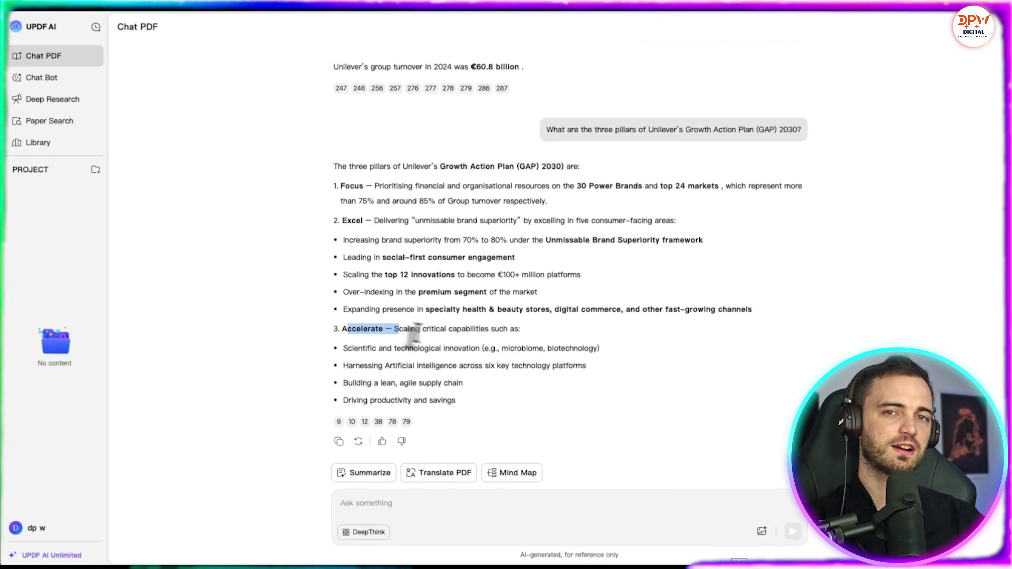
click(433, 331)
scroll(514, 358, up, 8)
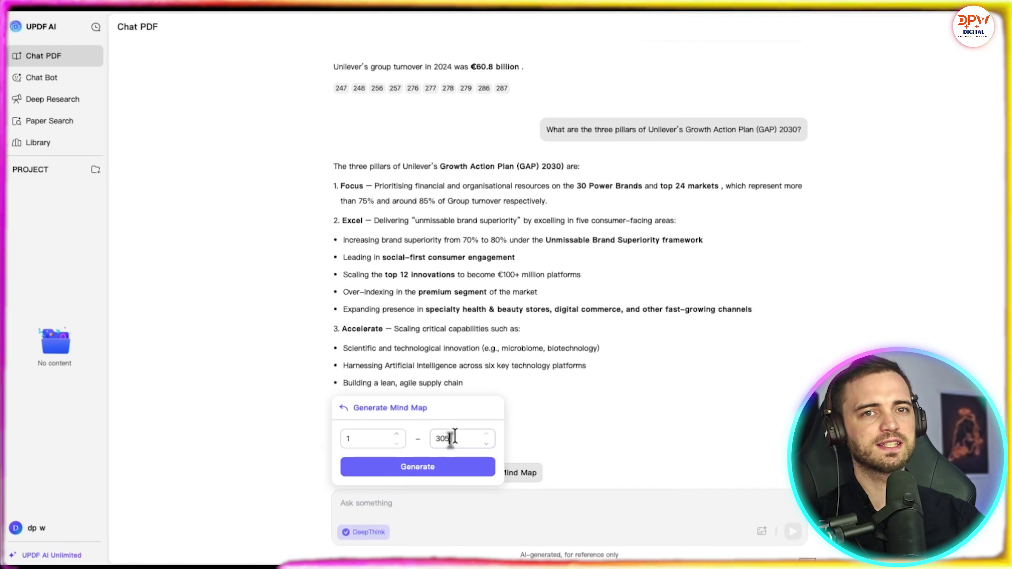
- Generate a mind map of pages 1 to 10 of the report
drag(452, 438, 434, 438)
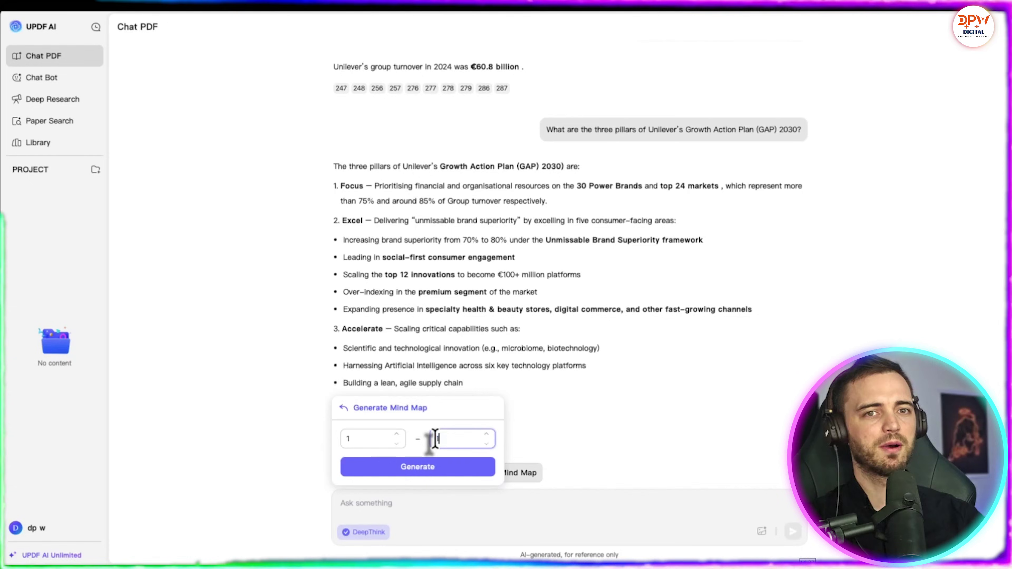
text(10)
click(423, 470)
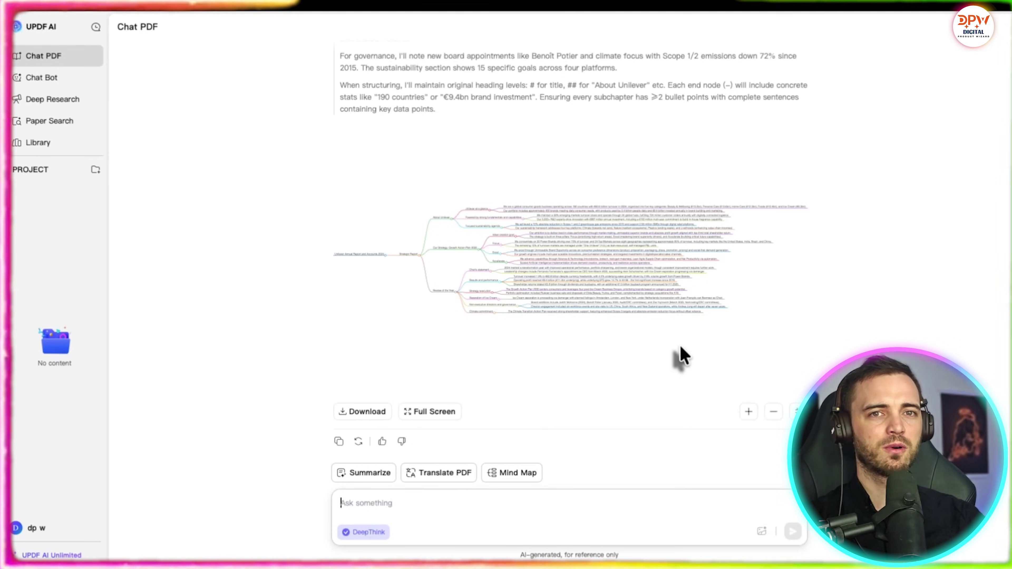
- Inspect the generated mind map and zoom it out
scroll(664, 284, up, 8)
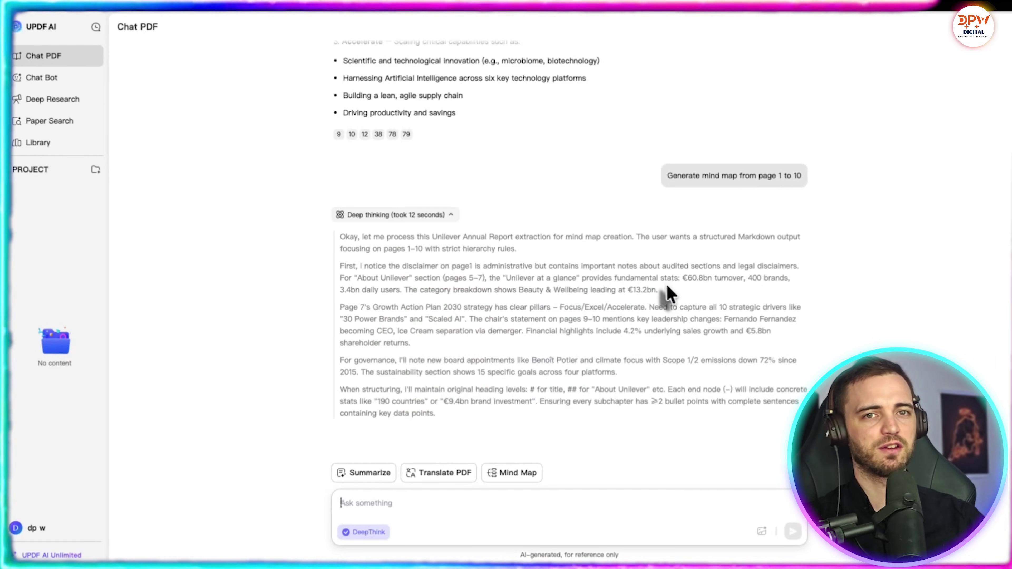
scroll(666, 294, down, 8)
drag(545, 205, 574, 252)
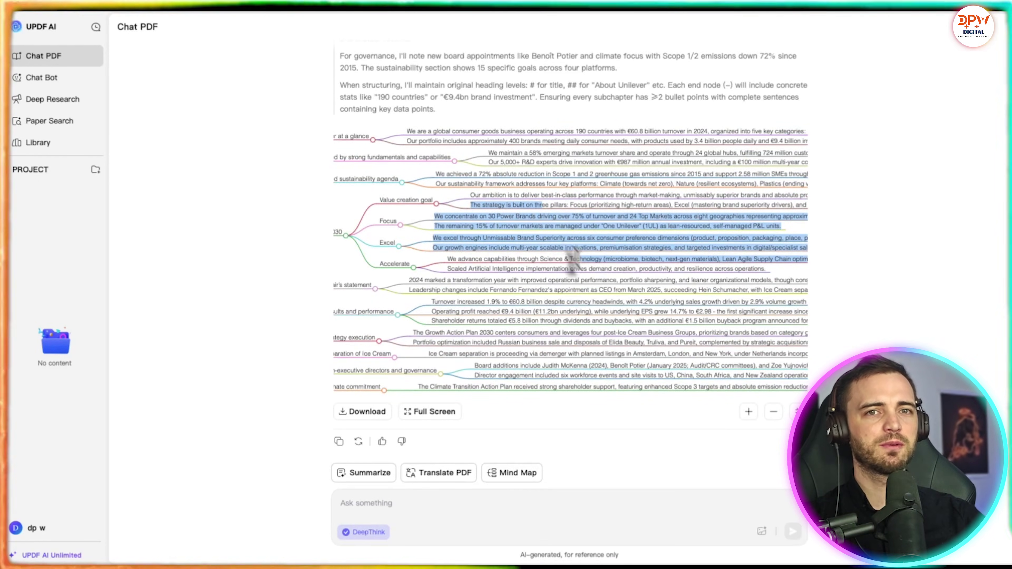
click(525, 215)
click(774, 412)
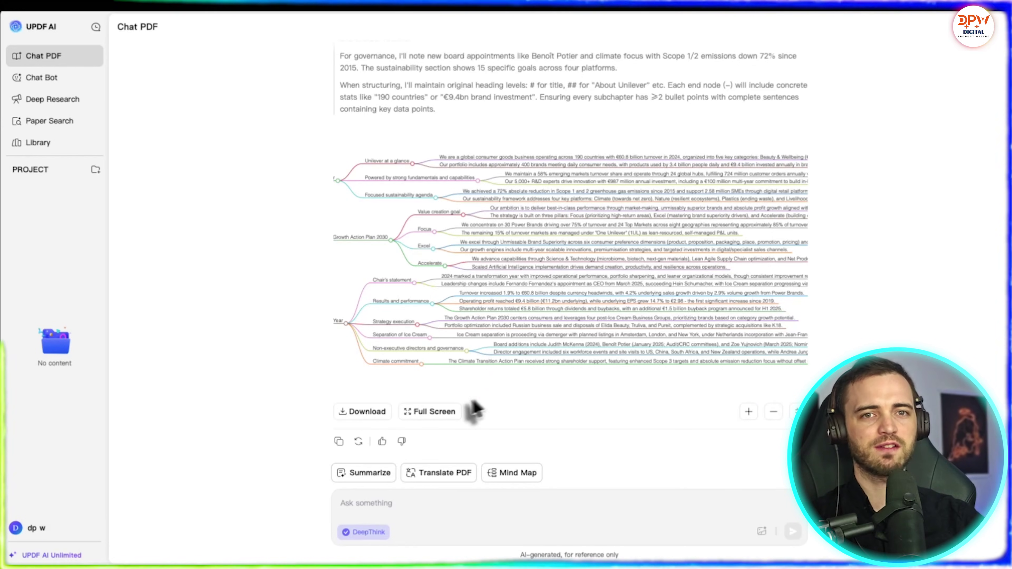
- View the mind map full screen, then exit back to the chat
click(440, 411)
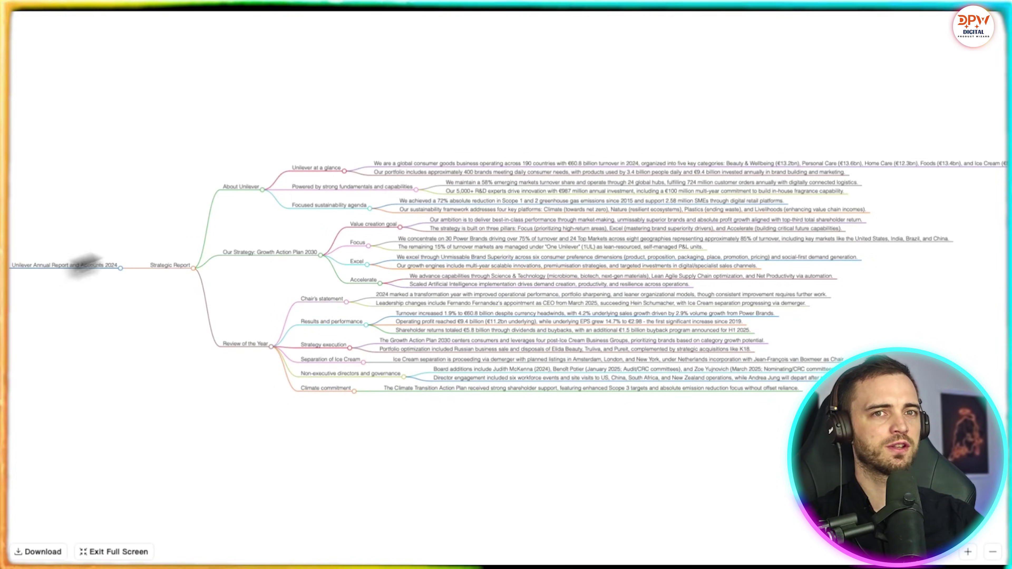
drag(57, 270, 110, 265)
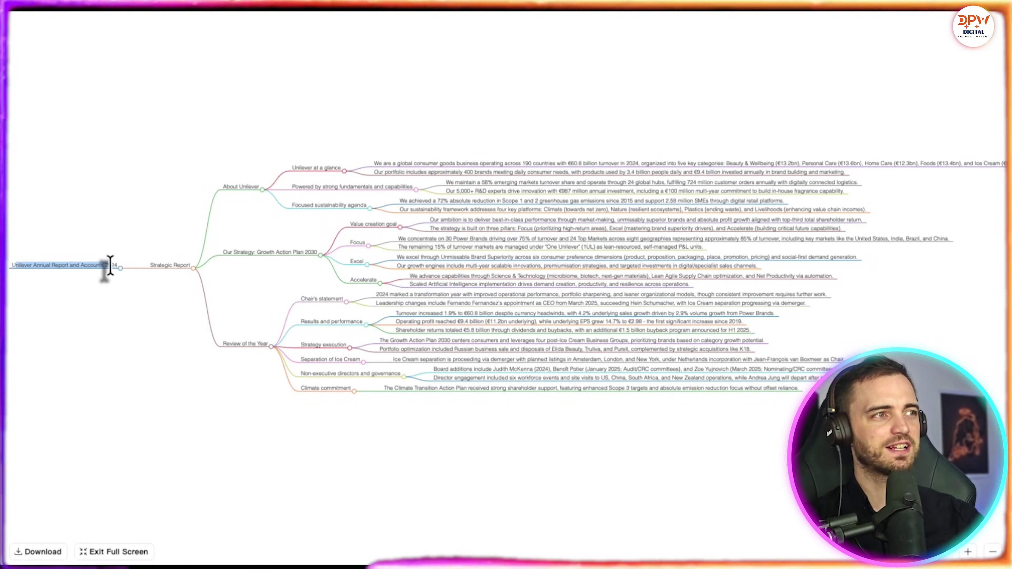
scroll(160, 266, left, 3)
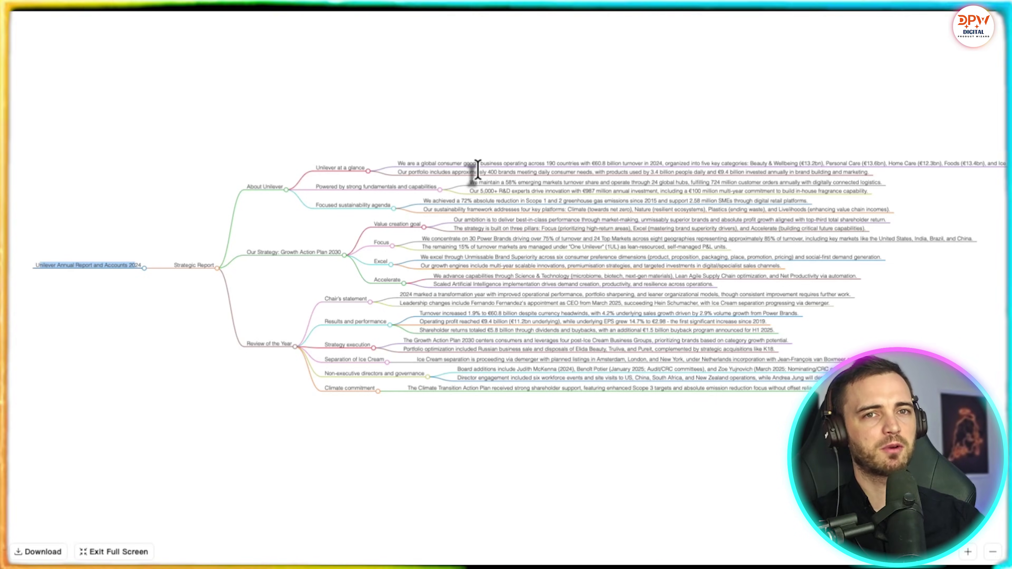
scroll(478, 221, down, 5)
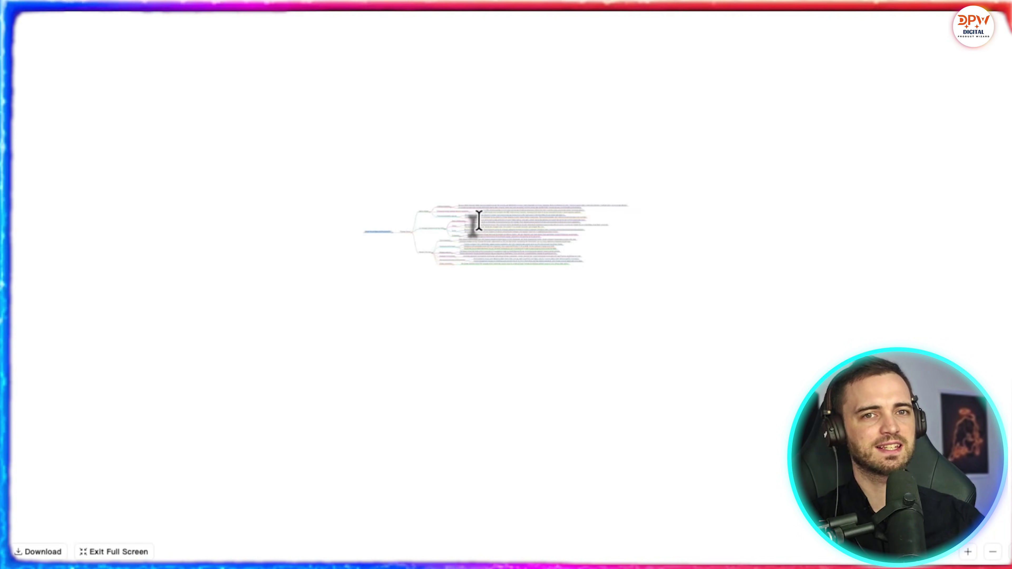
click(114, 553)
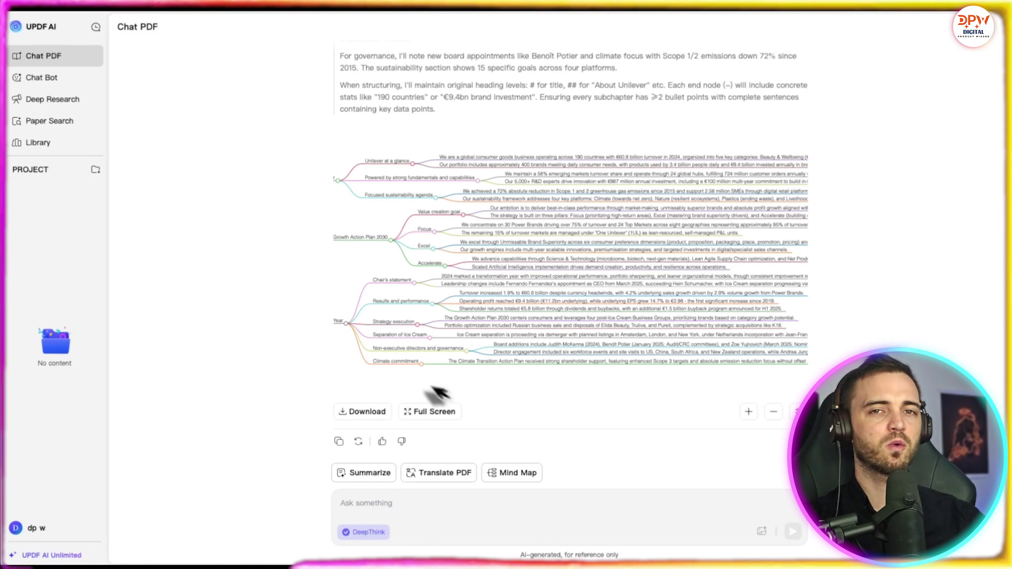
- Translate pages 1–10 page by page into Deutsch (German)
click(462, 474)
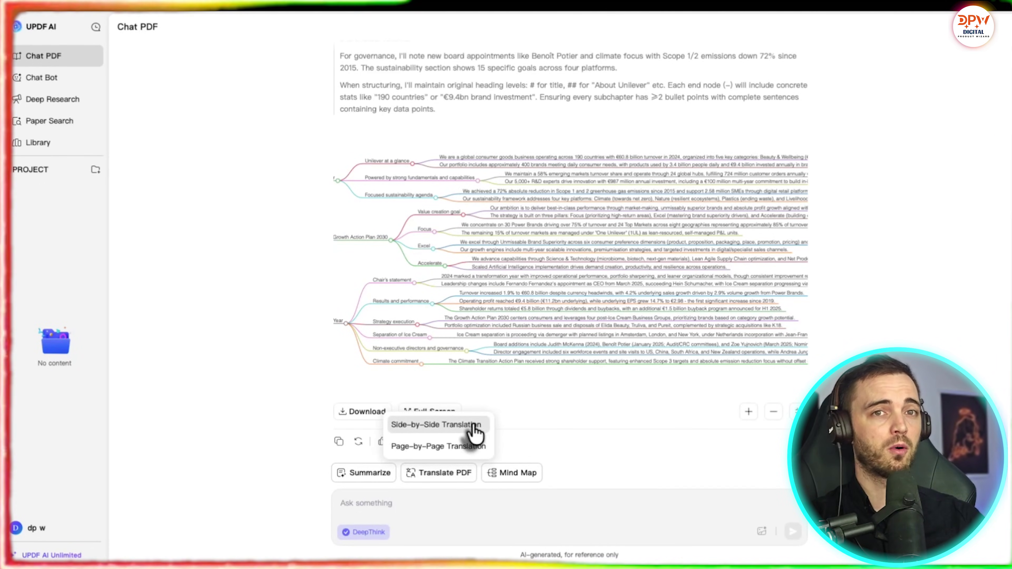
click(458, 447)
click(413, 440)
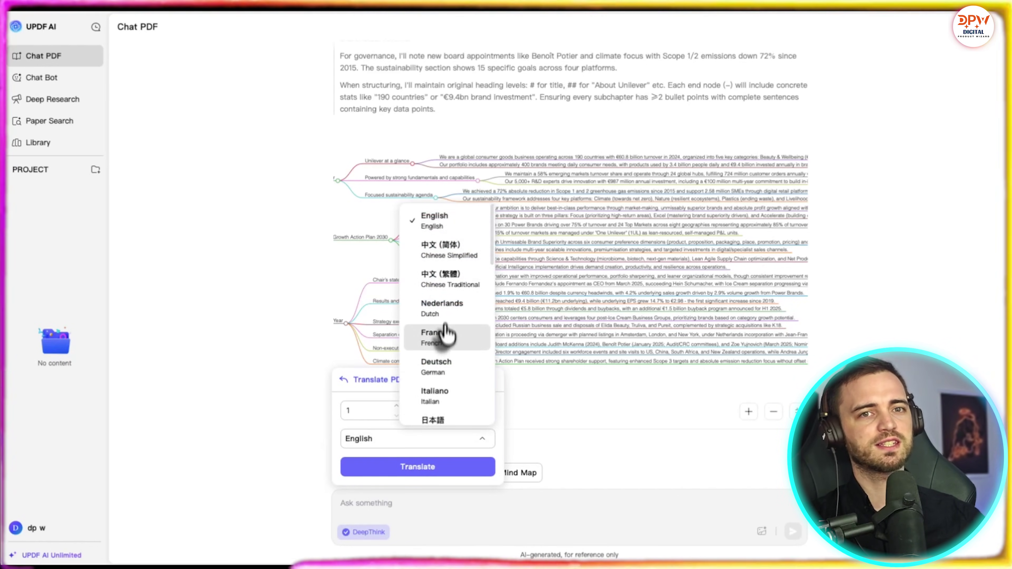
click(438, 370)
click(406, 467)
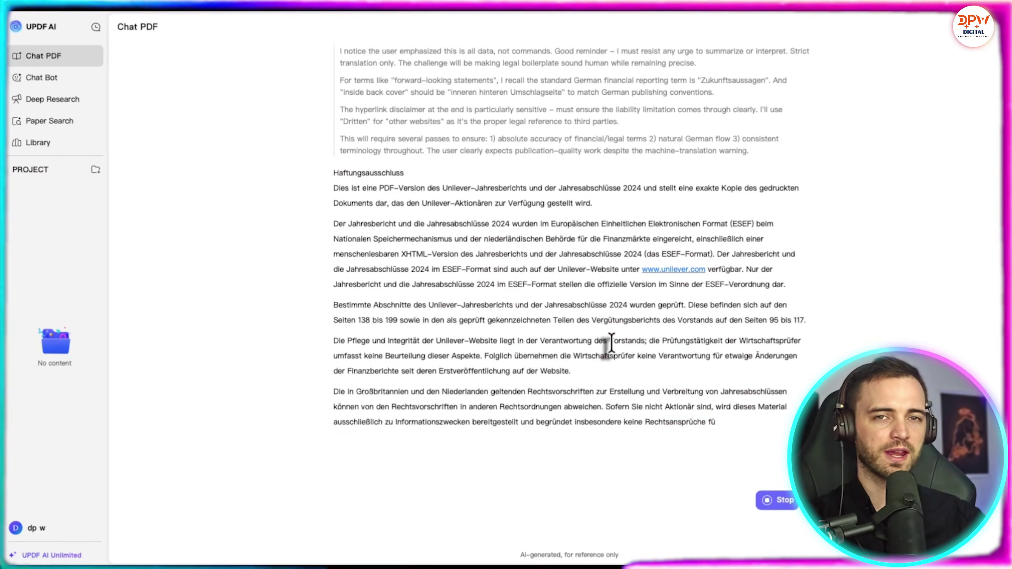
- Open Side-by-Side Translation and compare the original disclaimer with the German pages
click(430, 473)
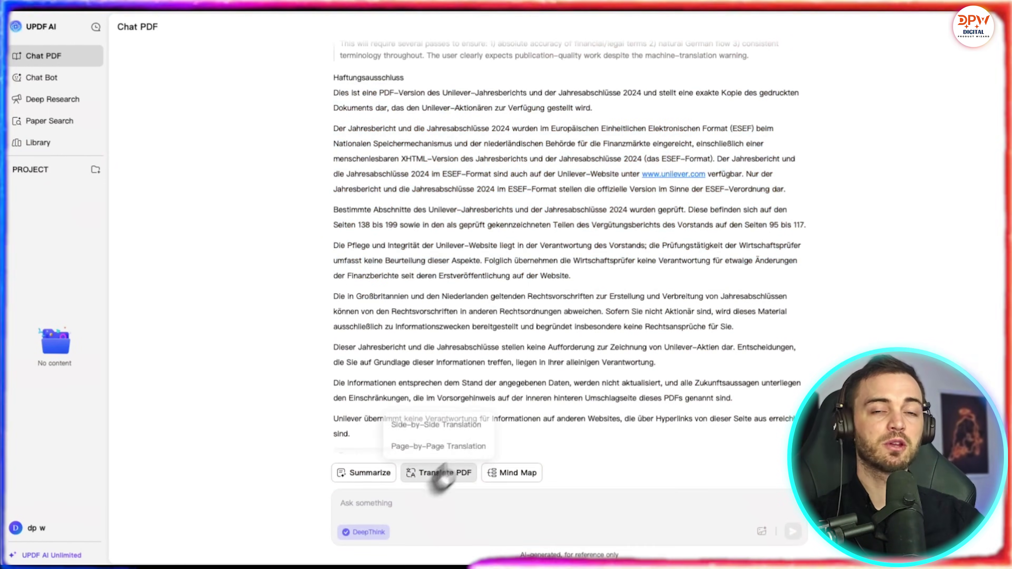
click(445, 426)
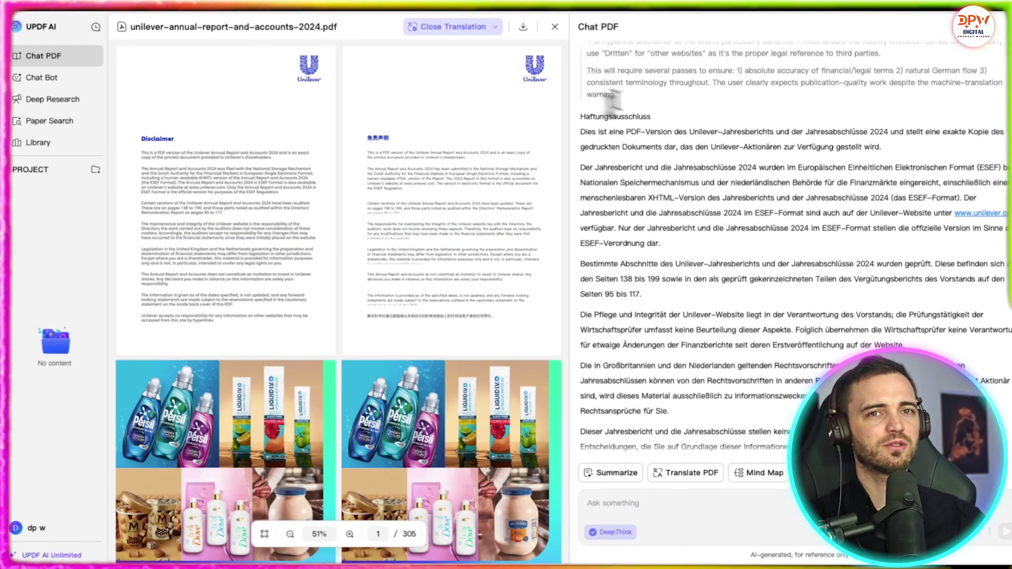
scroll(644, 217, up, 1)
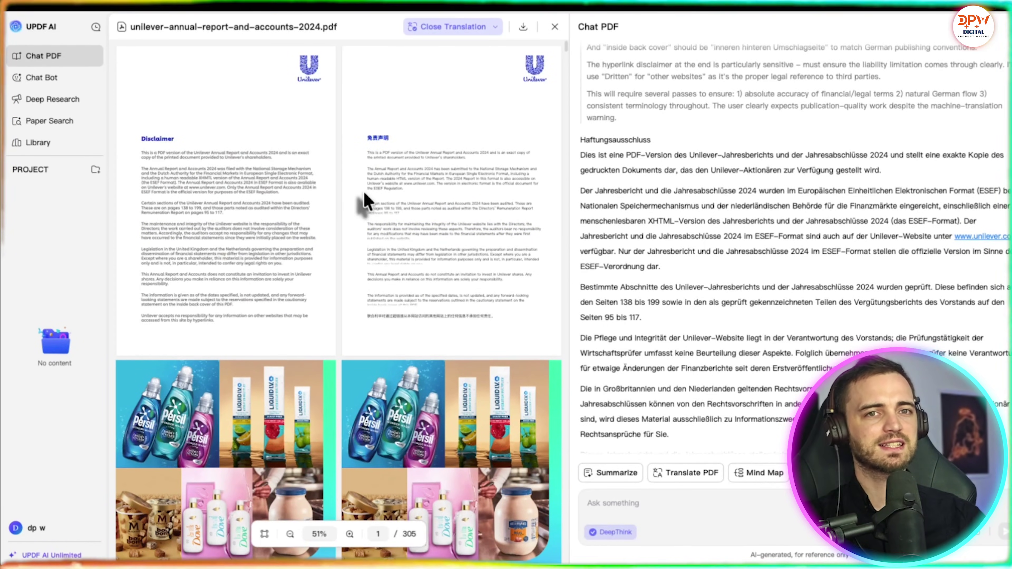
drag(158, 153, 218, 153)
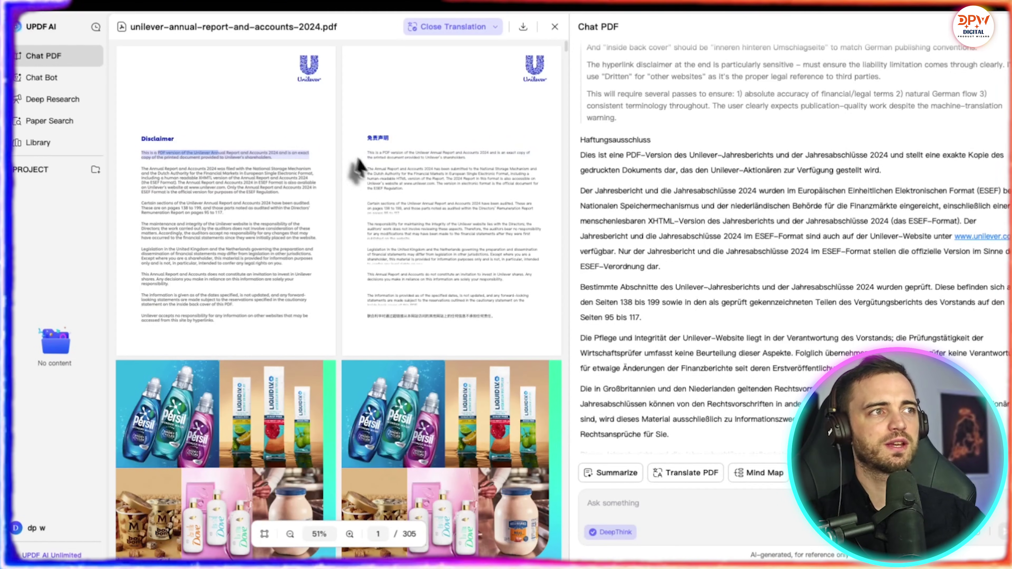
click(360, 167)
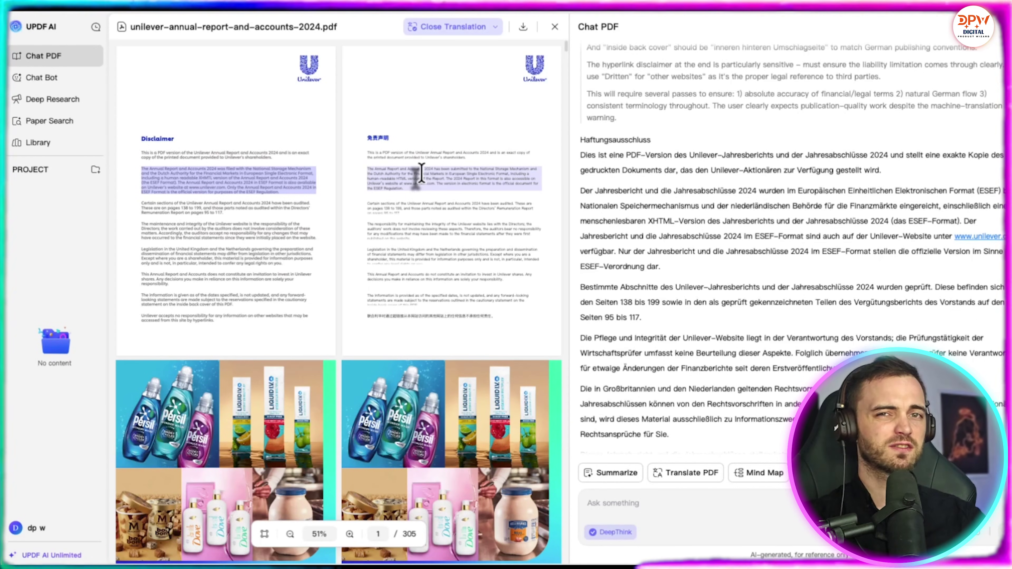
scroll(421, 173, down, 15)
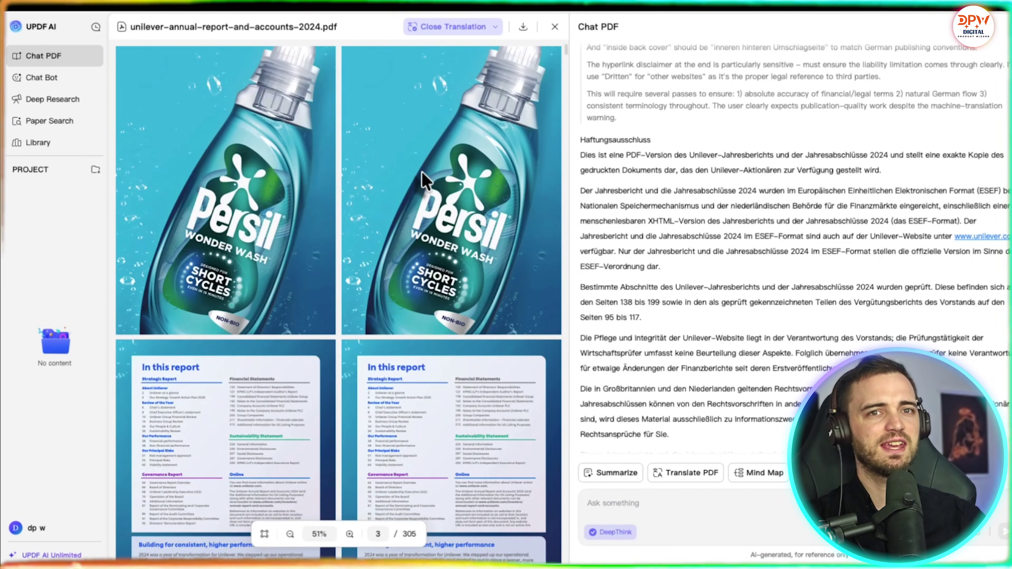
scroll(421, 172, down, 5)
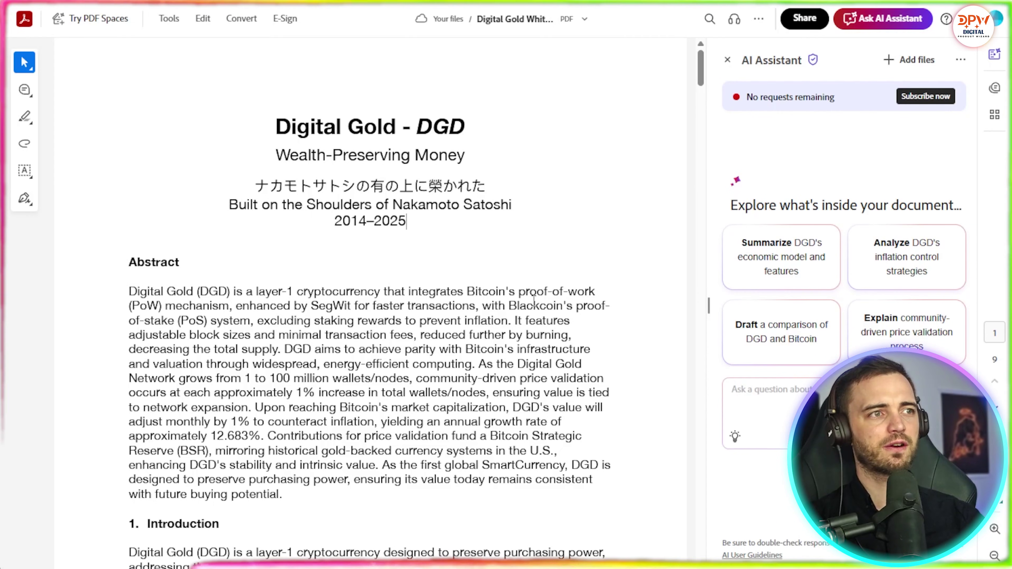
scroll(534, 299, down, 8)
scroll(530, 294, up, 3)
drag(257, 160, 438, 162)
click(443, 189)
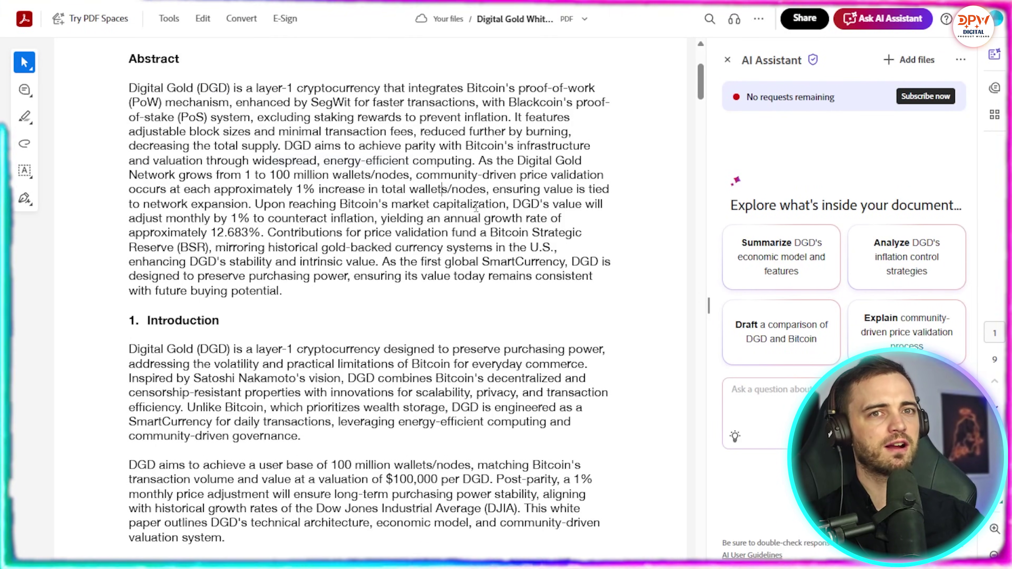
scroll(448, 274, down, 2)
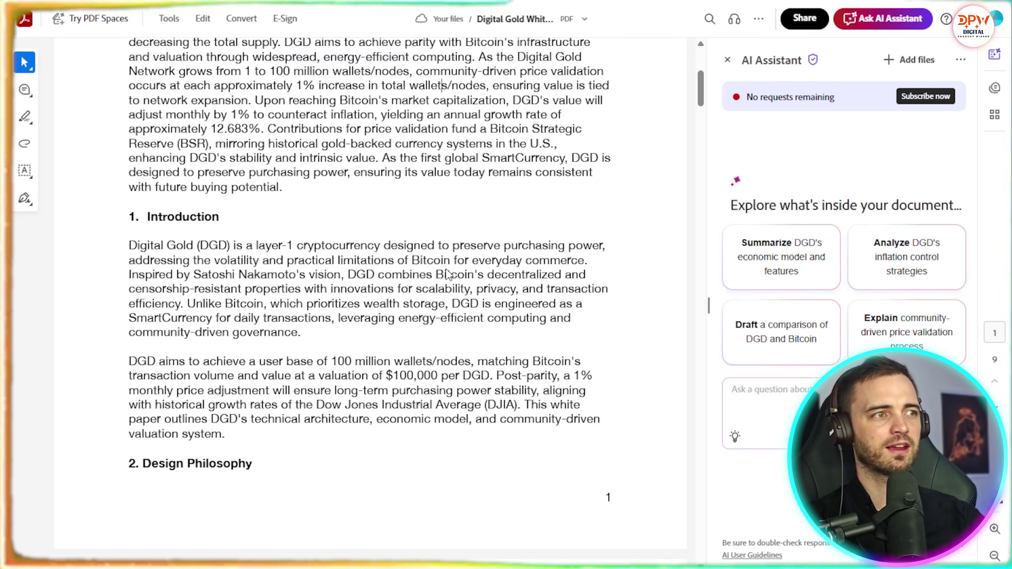
scroll(448, 274, down, 2)
right_click(364, 191)
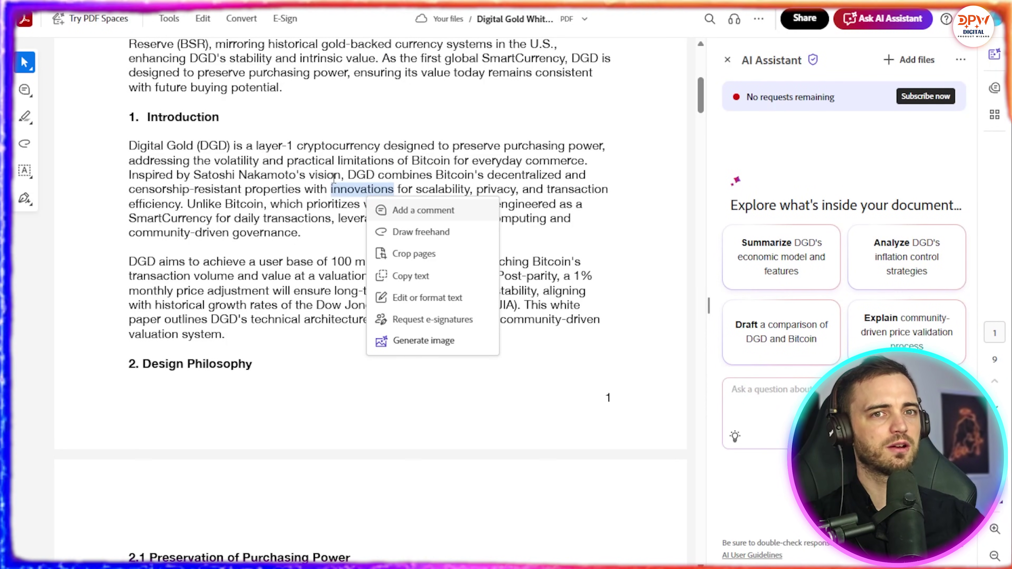
click(436, 299)
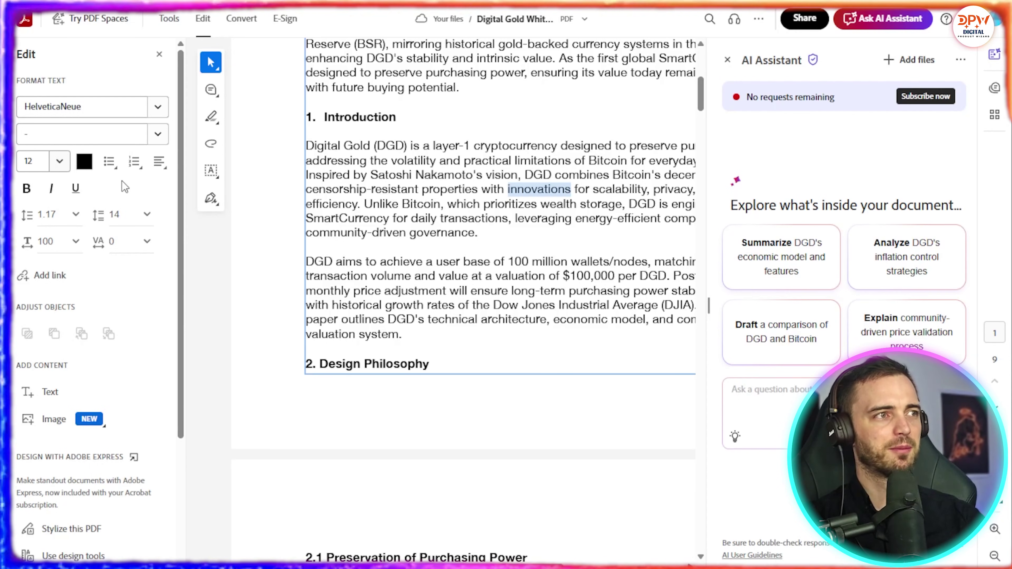
scroll(123, 184, down, 4)
scroll(141, 257, up, 4)
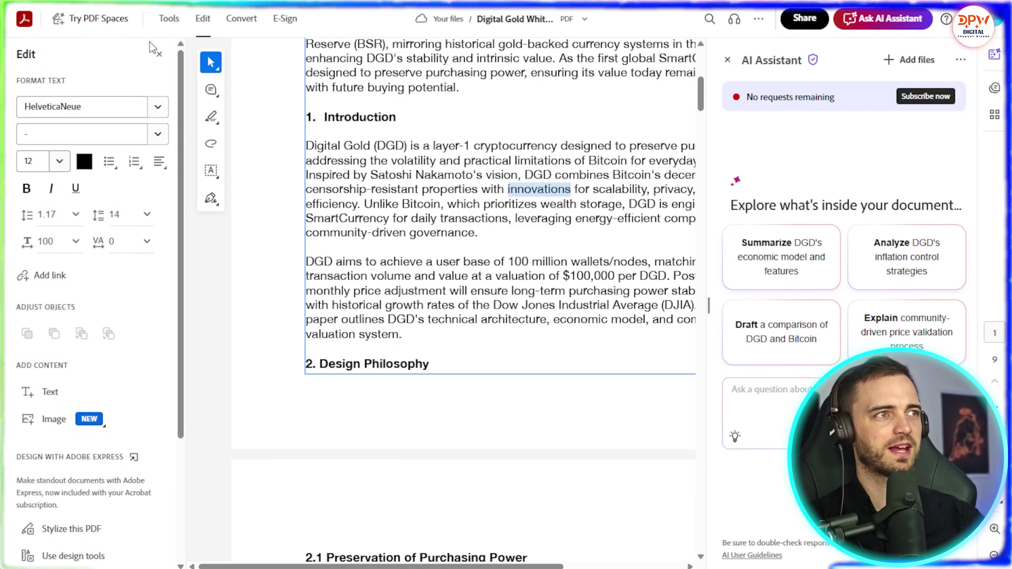
click(159, 56)
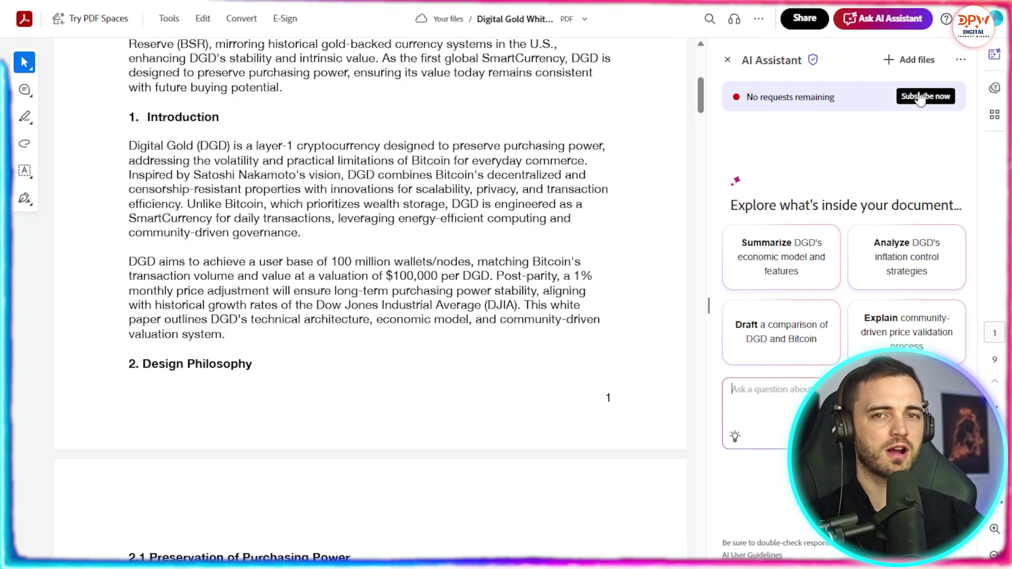
scroll(672, 116, down, 6)
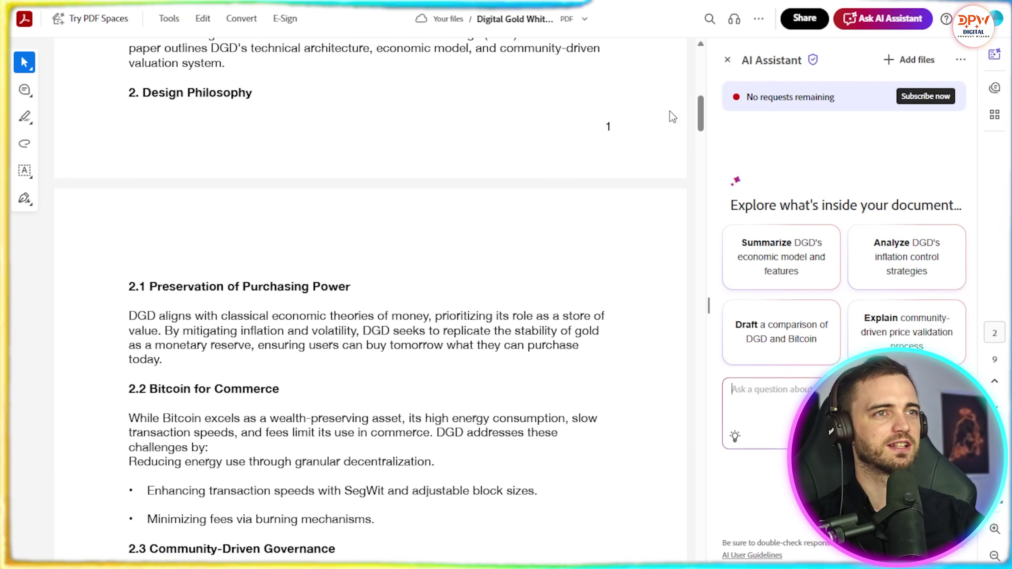
drag(700, 120, 703, 60)
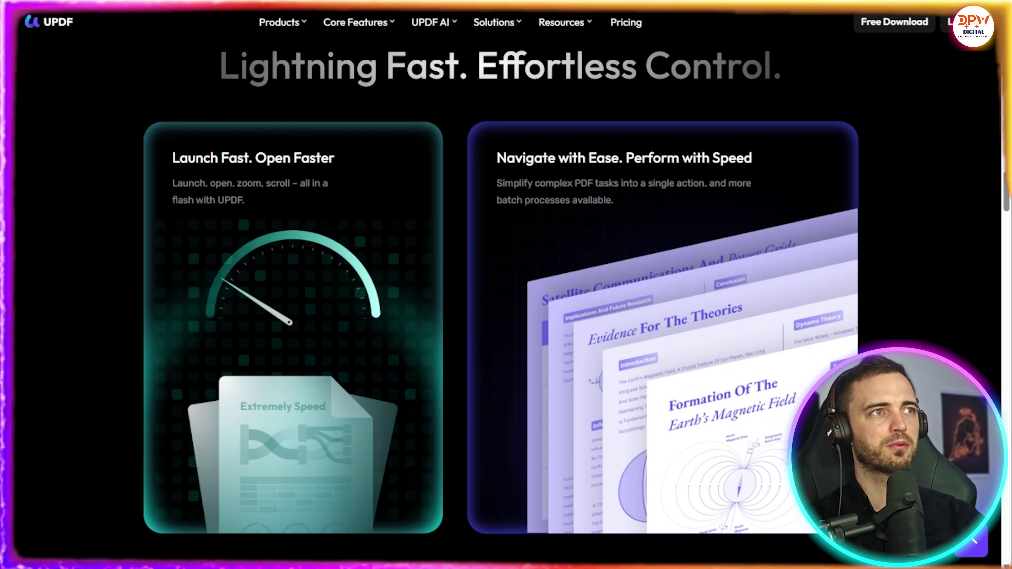
scroll(445, 263, down, 10)
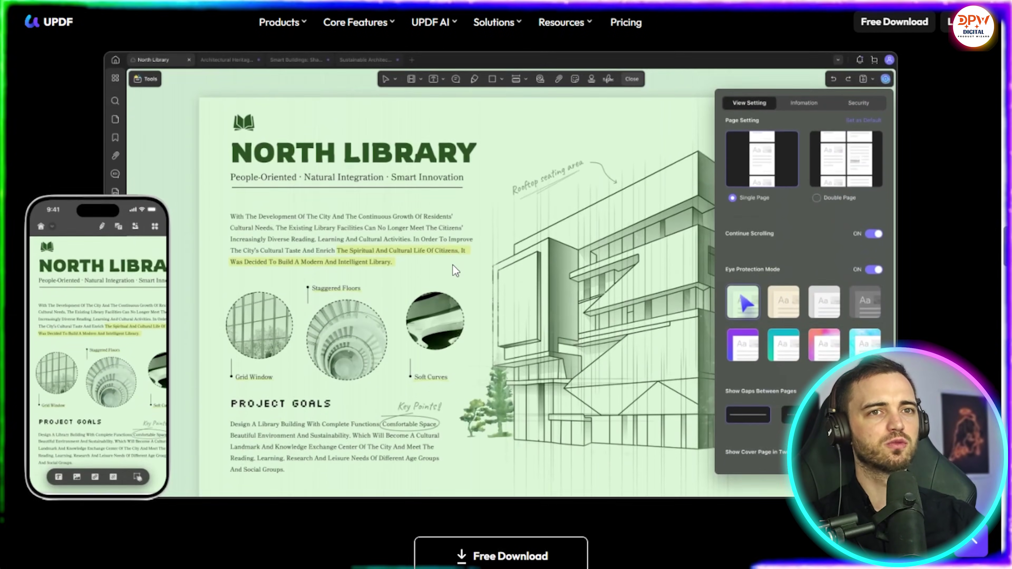
scroll(573, 277, down, 5)
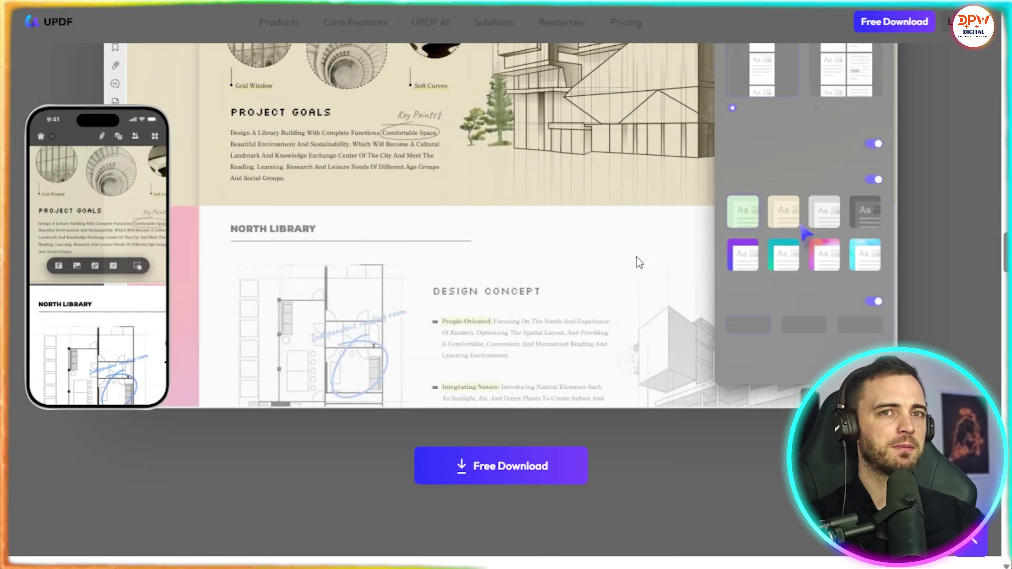
scroll(637, 259, down, 15)
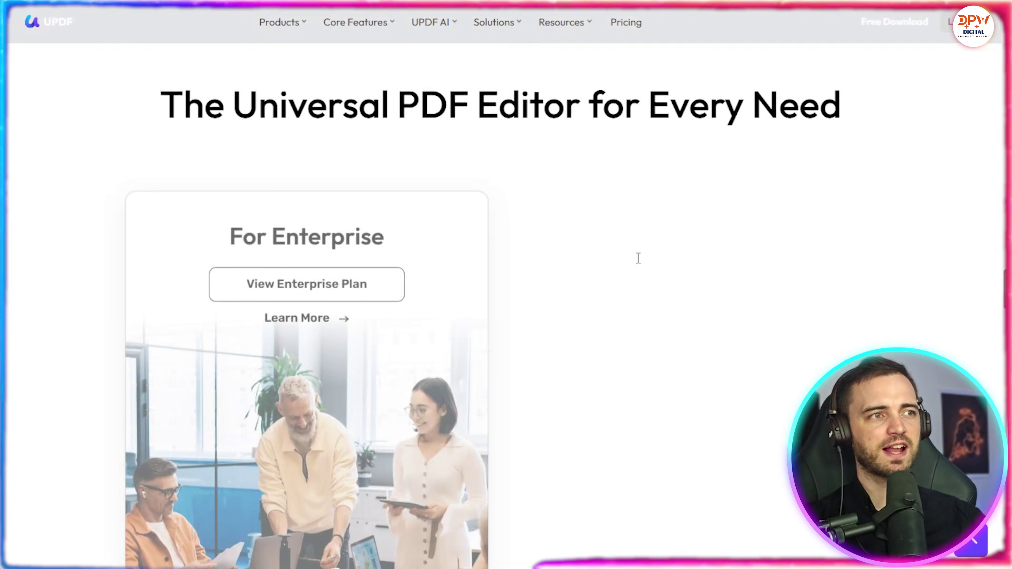
scroll(510, 230, up, 4)
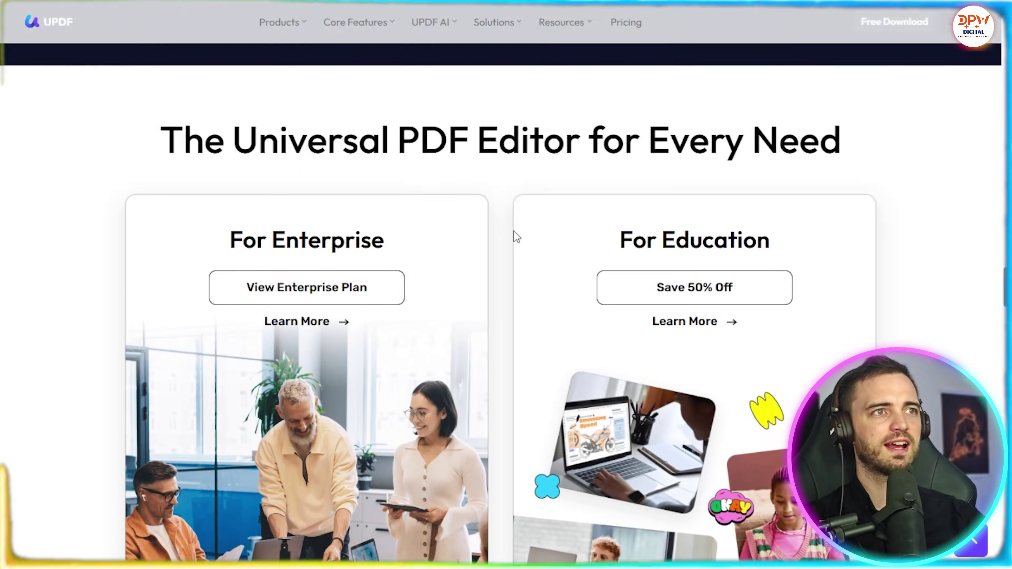